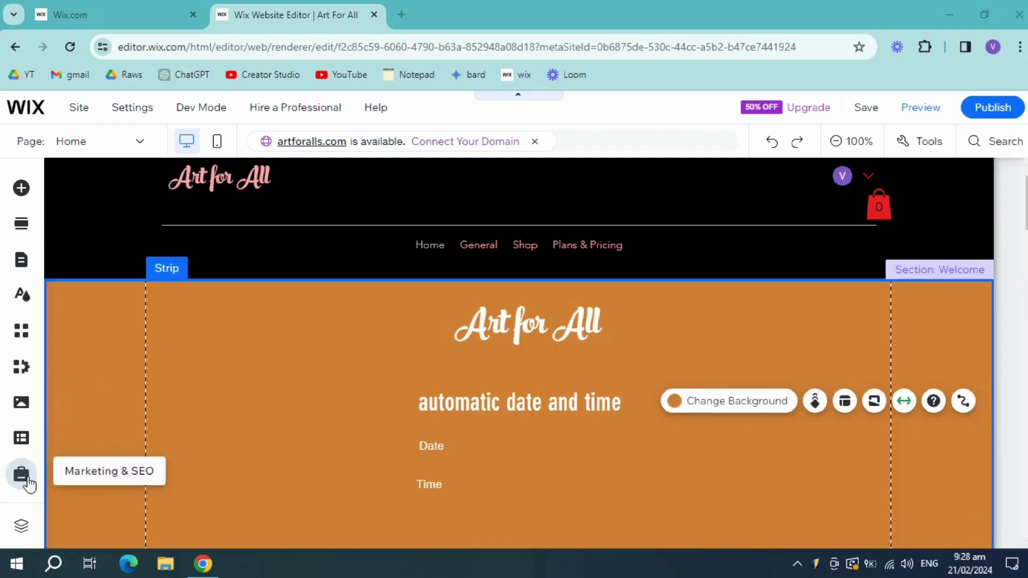
- Open the site's CMS and bring up the gallery of collection presets
click(25, 447)
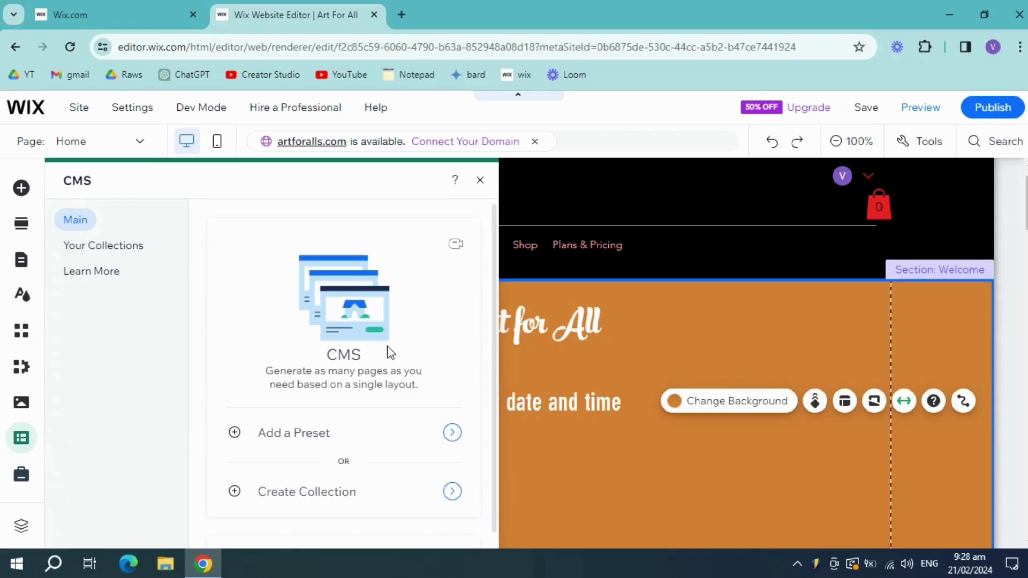
scroll(402, 423, down, 2)
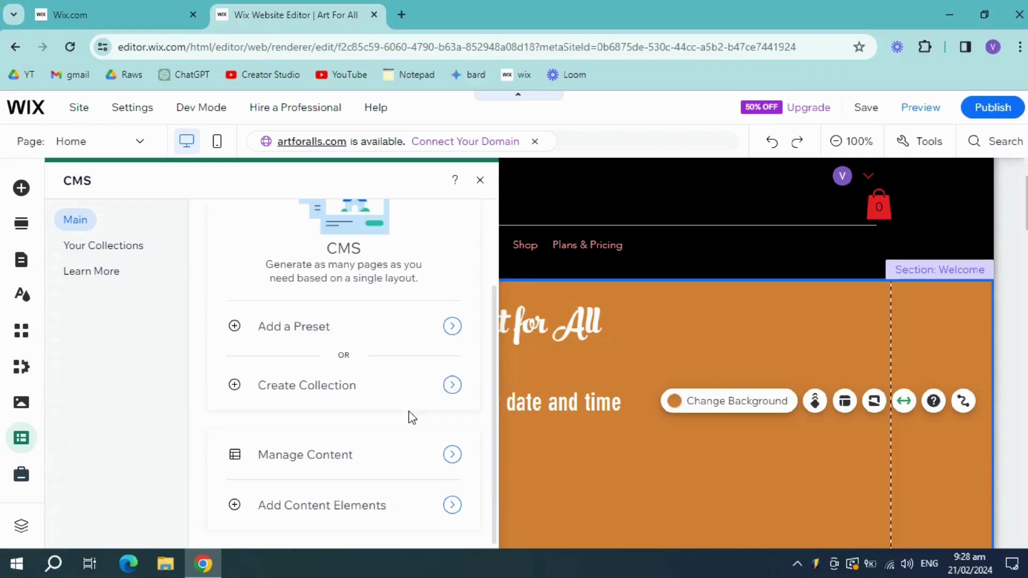
scroll(415, 417, up, 2)
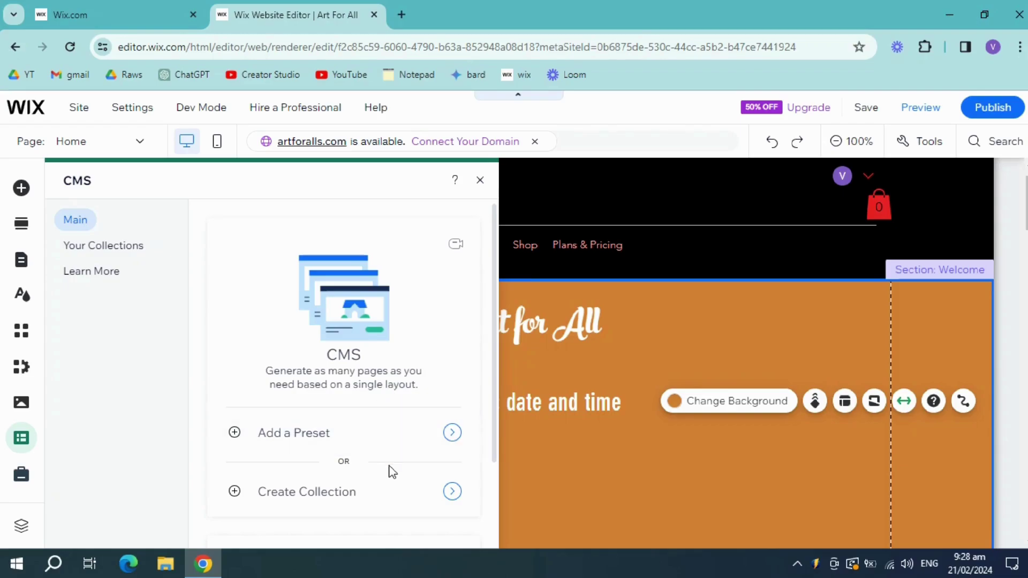
scroll(391, 472, down, 2)
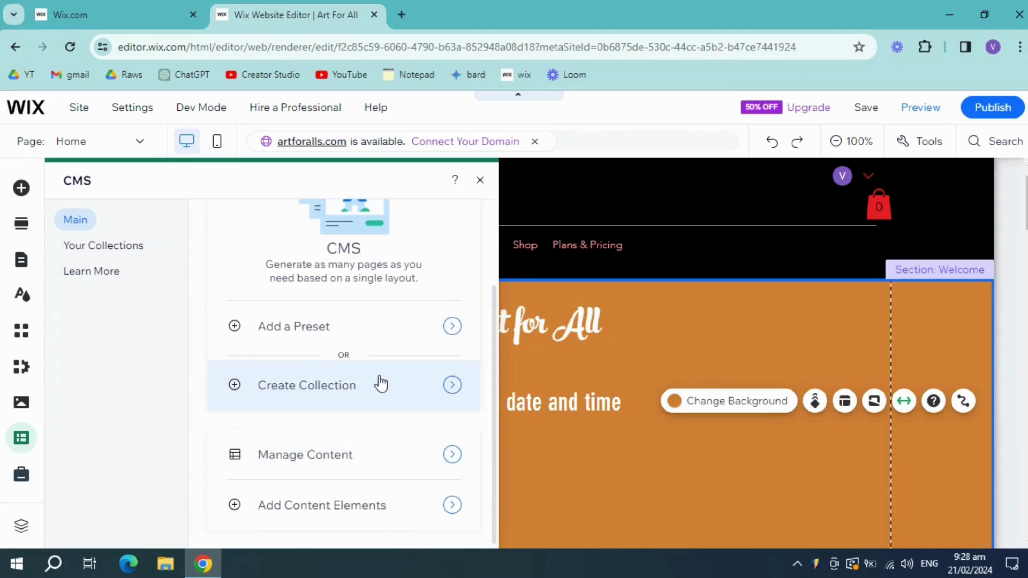
click(410, 327)
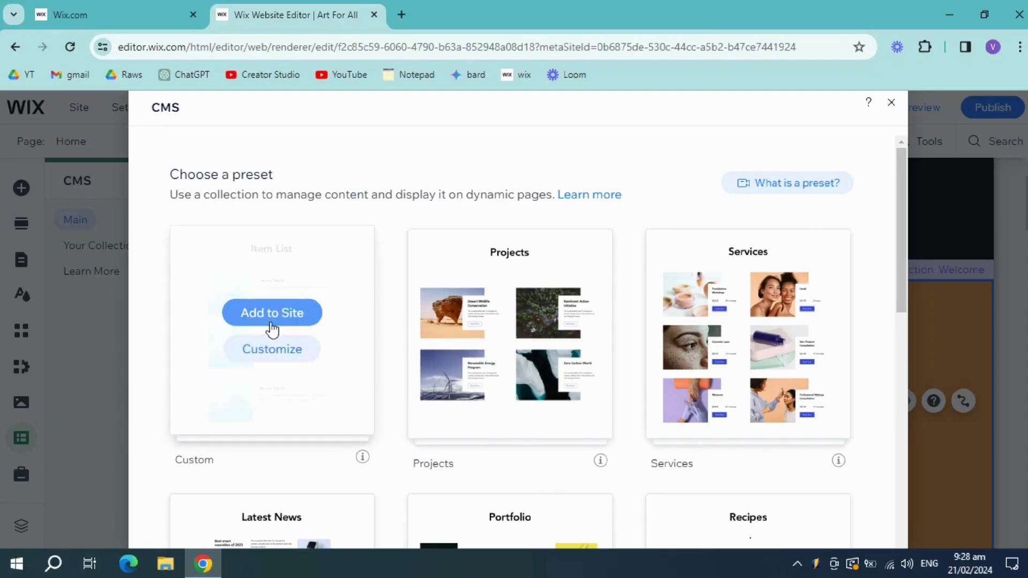
- Browse the collection presets and add the Custom item list preset to the site
scroll(662, 370, down, 4)
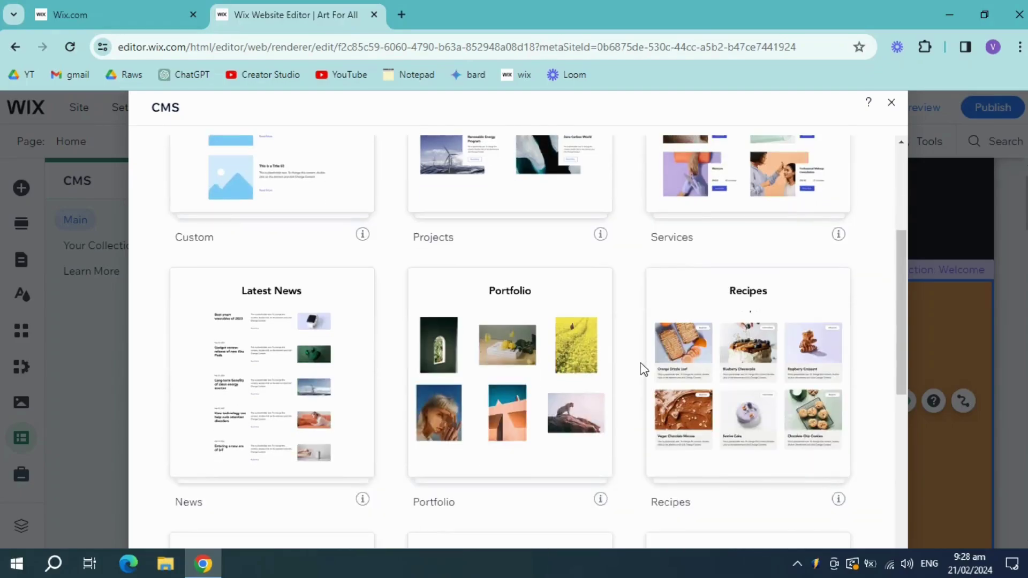
scroll(381, 371, down, 5)
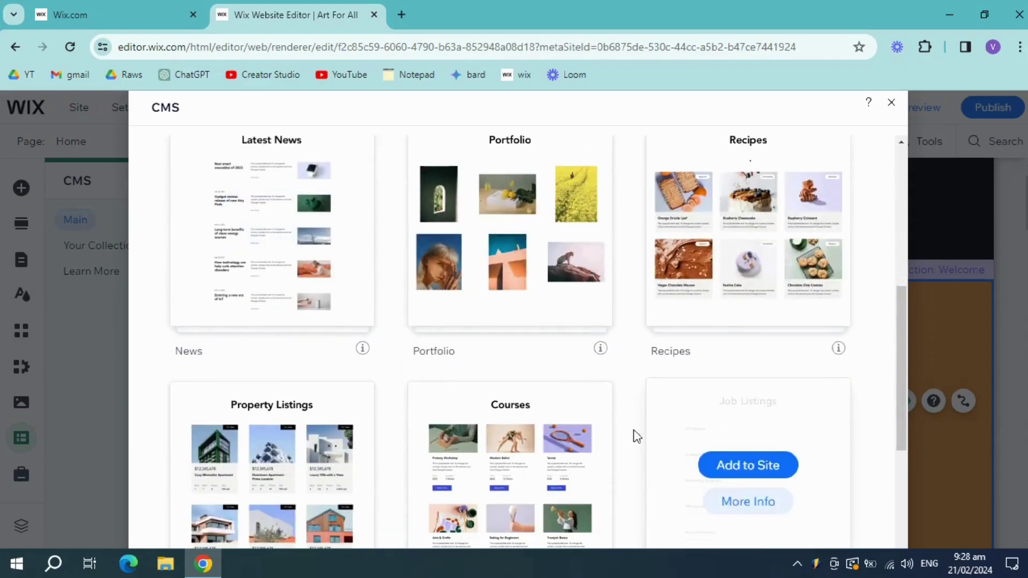
scroll(785, 411, down, 3)
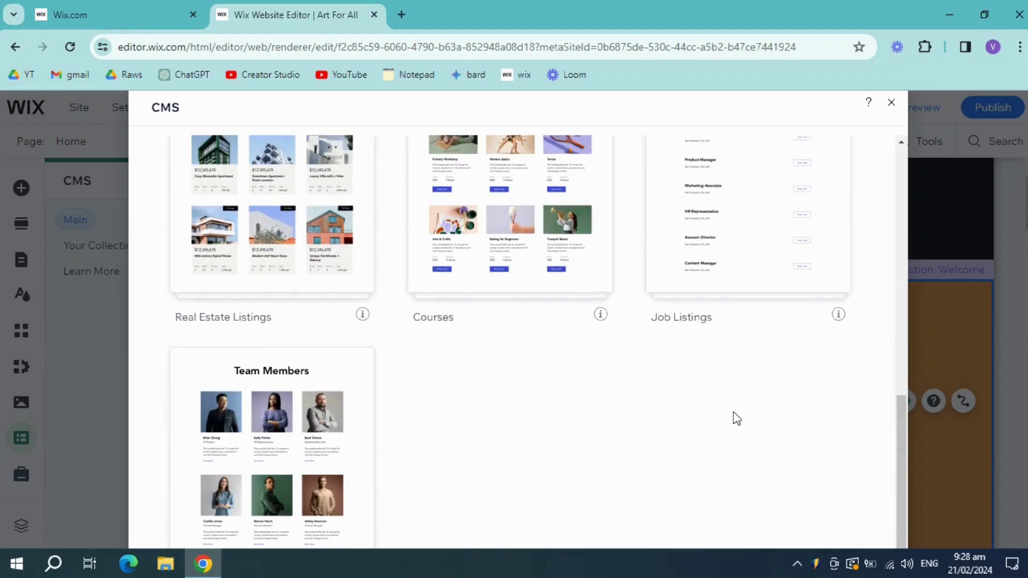
scroll(736, 417, up, 7)
scroll(737, 419, up, 4)
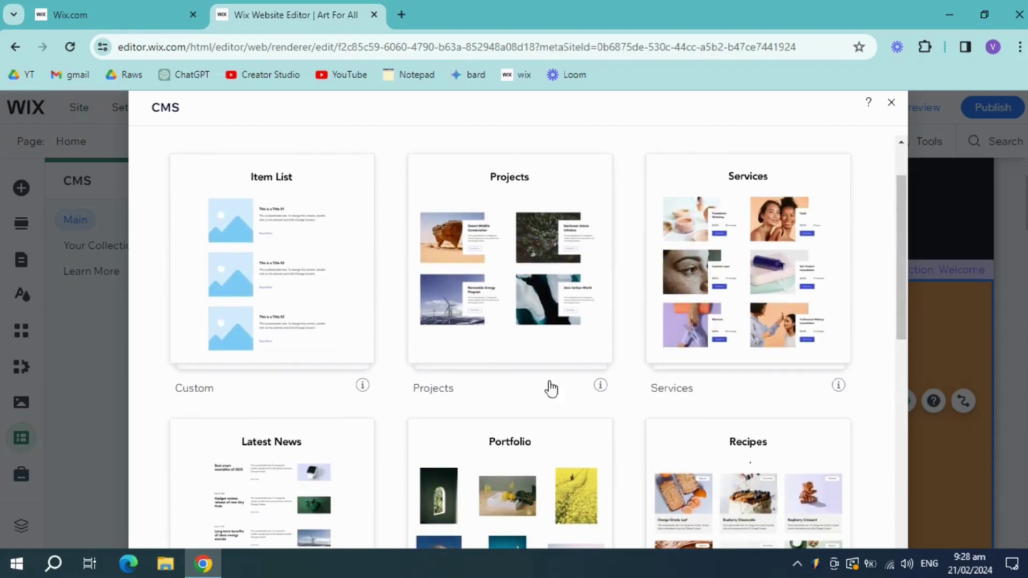
mouse_move(329, 351)
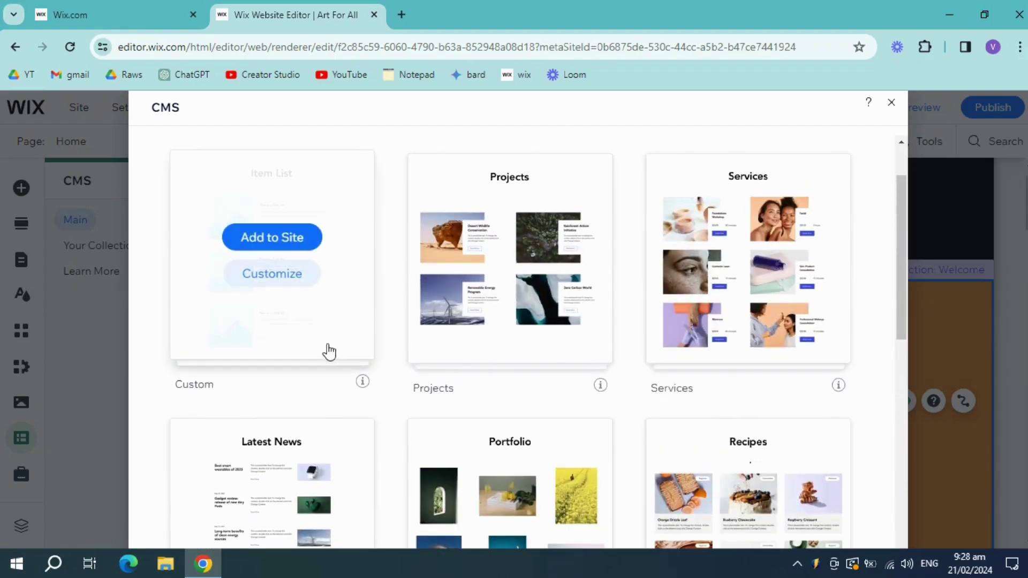
click(285, 240)
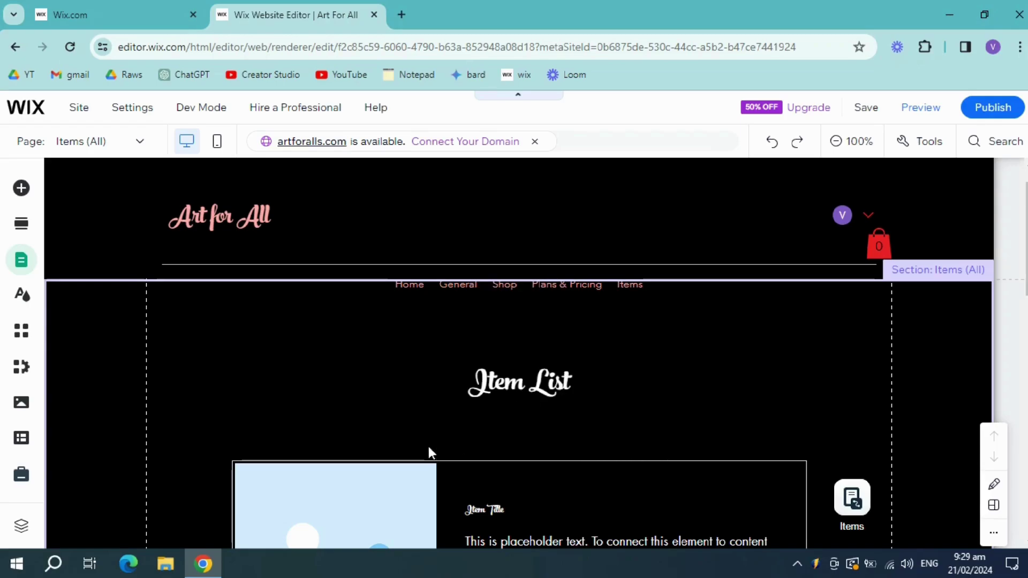
- Open the Items collection's content table and dismiss the tip about mirroring item order
scroll(571, 438, down, 2)
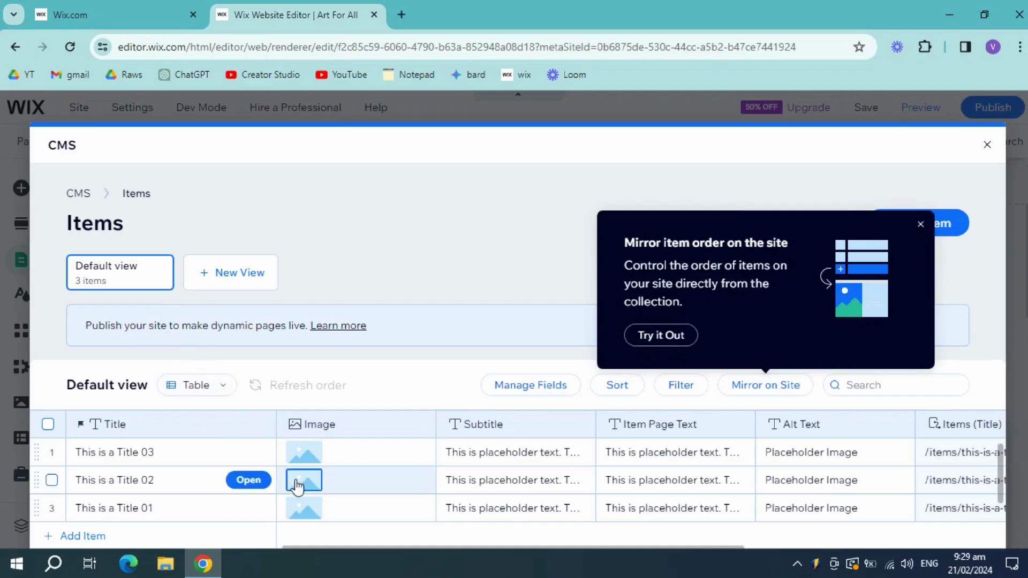
scroll(179, 525, down, 2)
scroll(270, 482, up, 2)
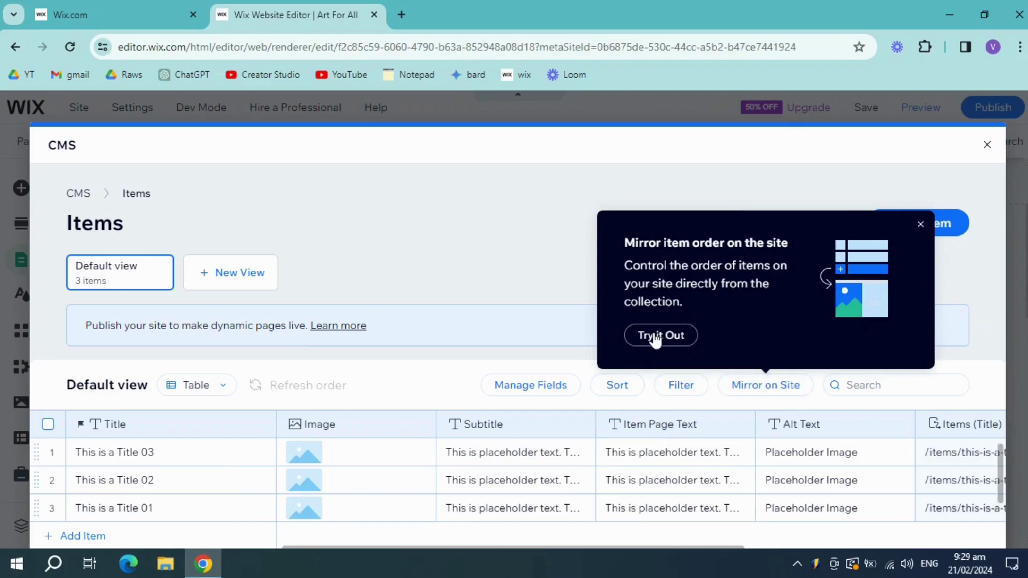
click(921, 225)
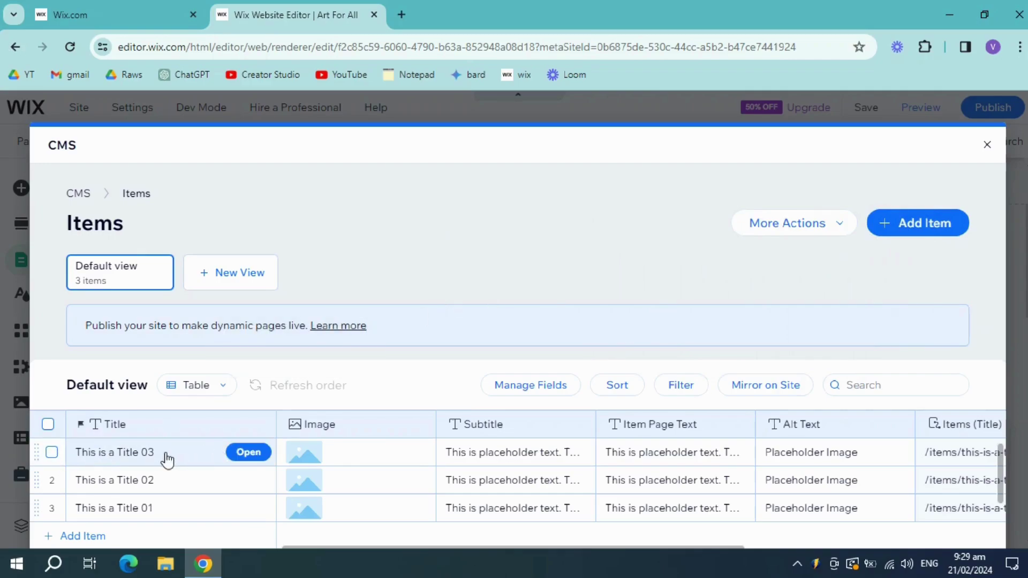
- Open the item "This is a Title 03" and change its title to "Bag"
click(248, 452)
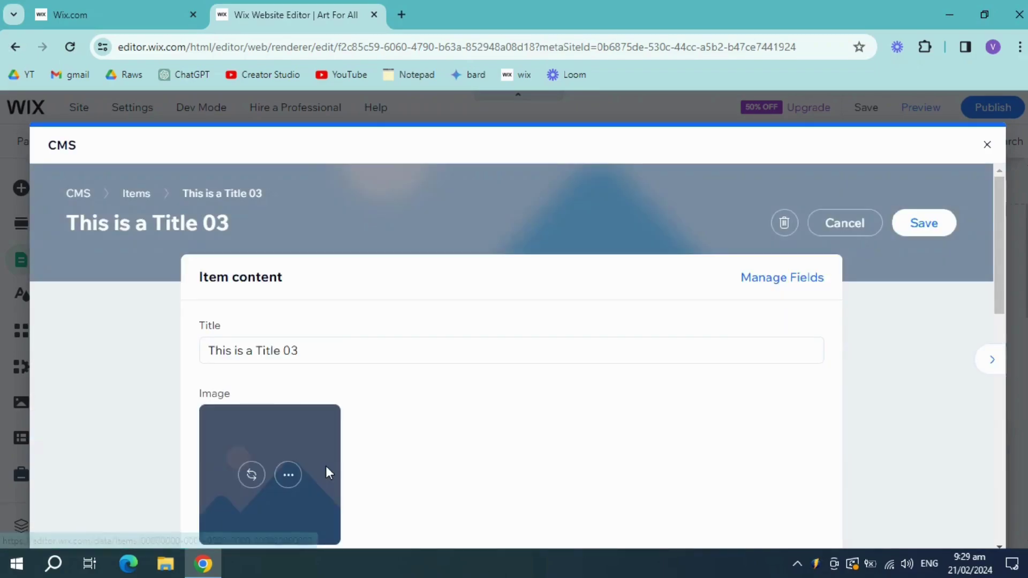
click(344, 352)
key(ctrl+a)
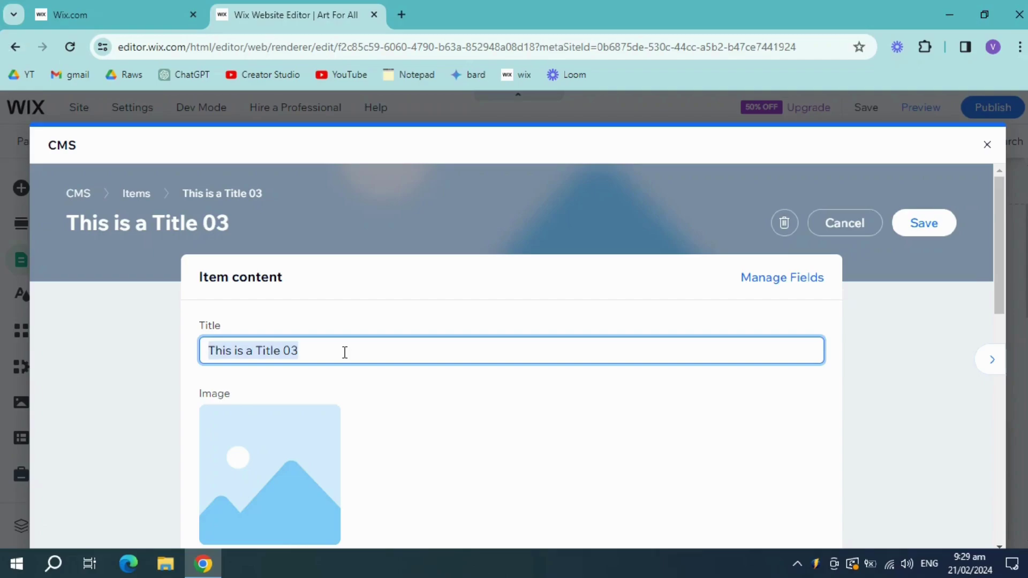
text(Bag)
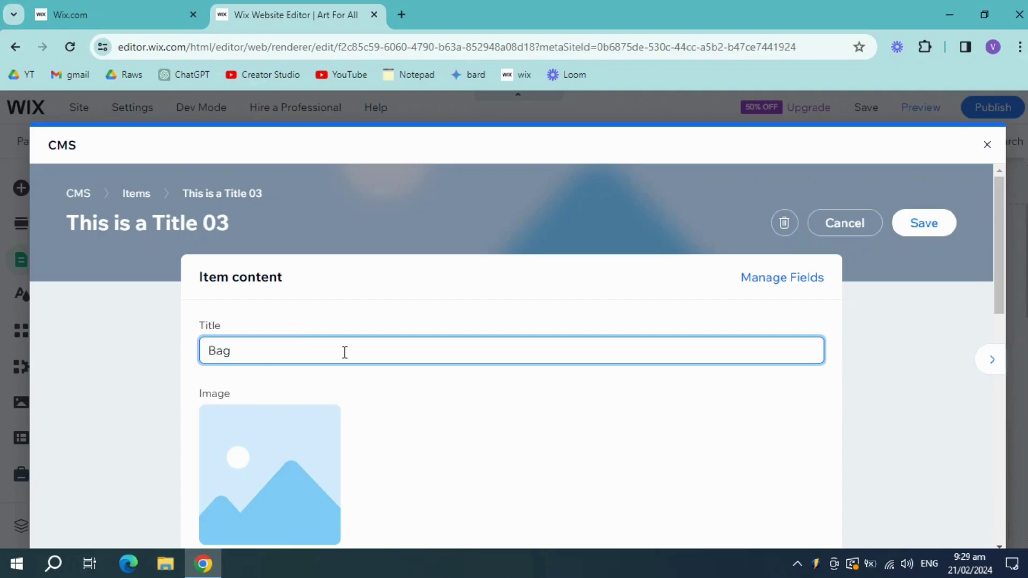
- Start replacing the Bag item's placeholder image and search the media library for "bag"
scroll(402, 375, down, 4)
mouse_move(269, 274)
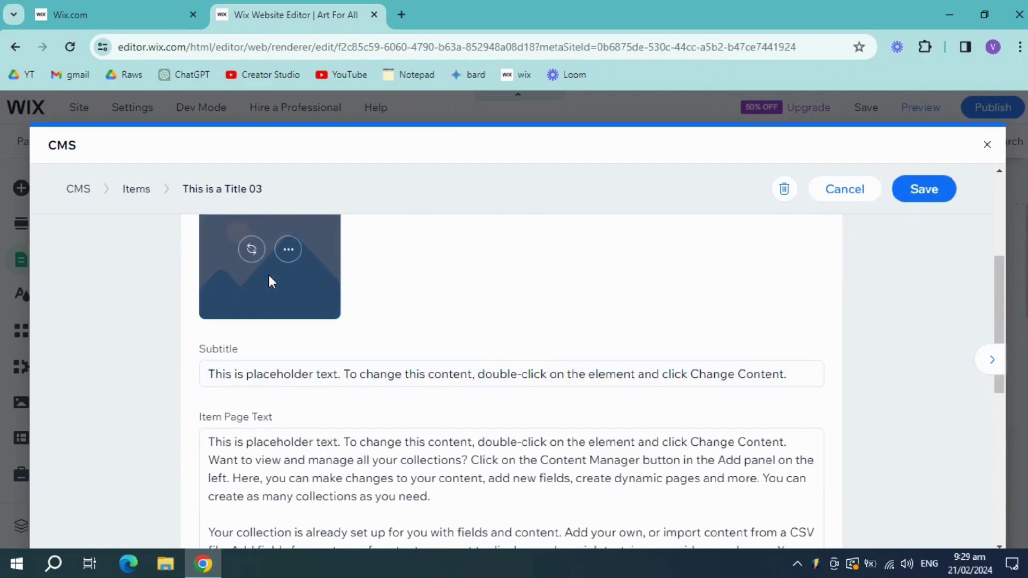
scroll(269, 280, up, 1)
click(289, 325)
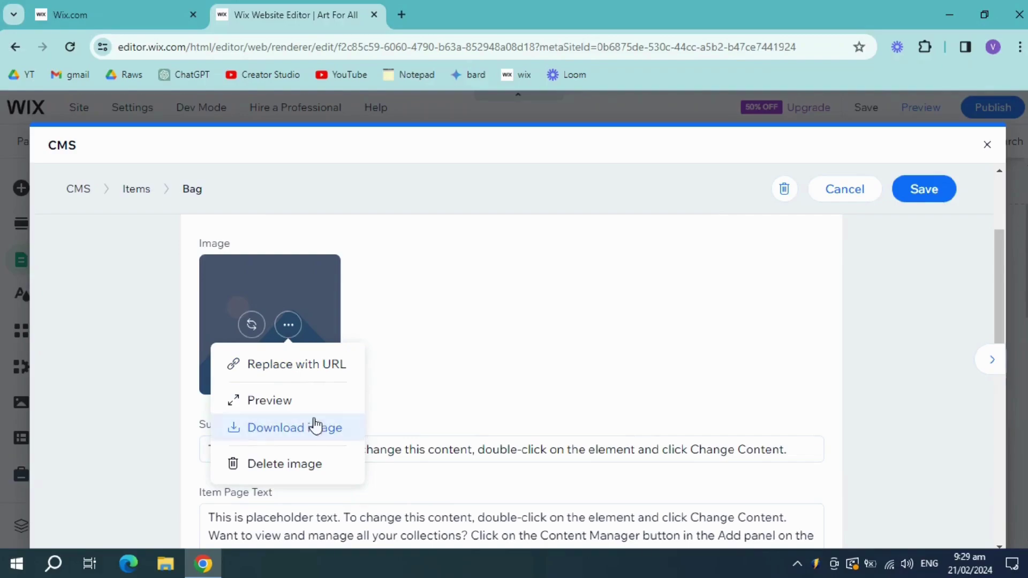
click(254, 328)
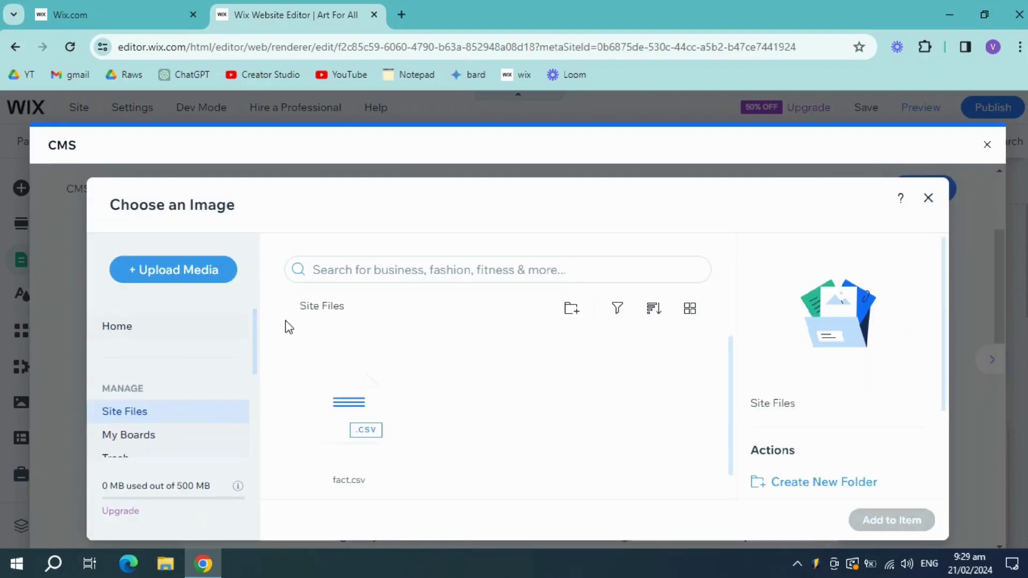
click(448, 269)
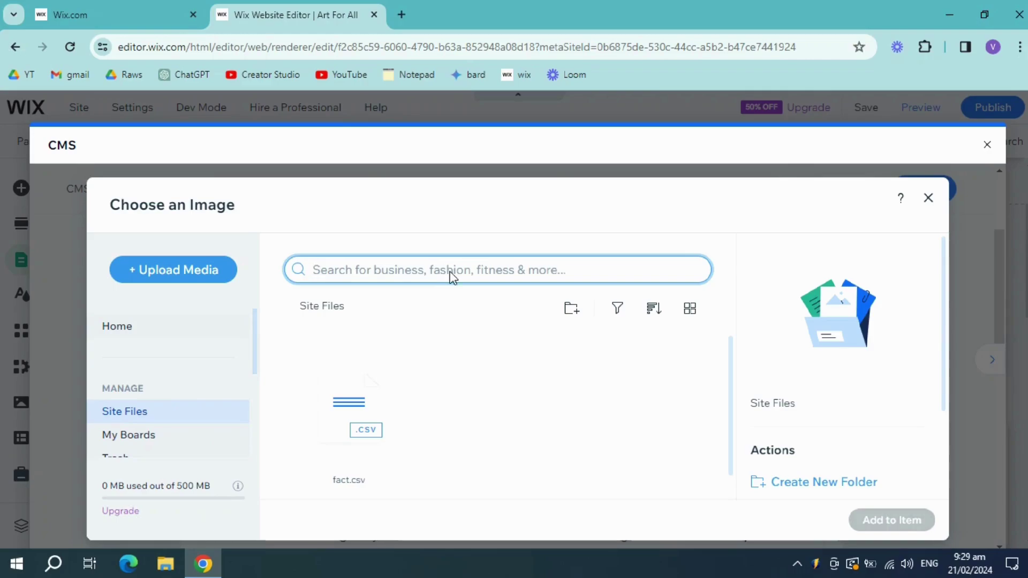
text(bag)
key(Return)
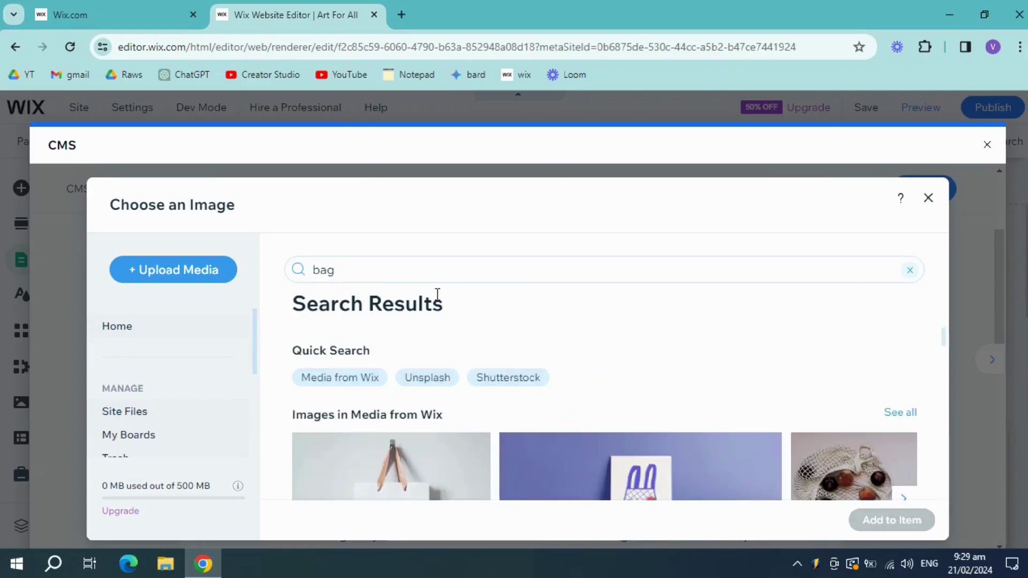
- Pick the red handbag photo from the Unsplash images and add it to the item
scroll(513, 351, down, 3)
scroll(514, 353, down, 3)
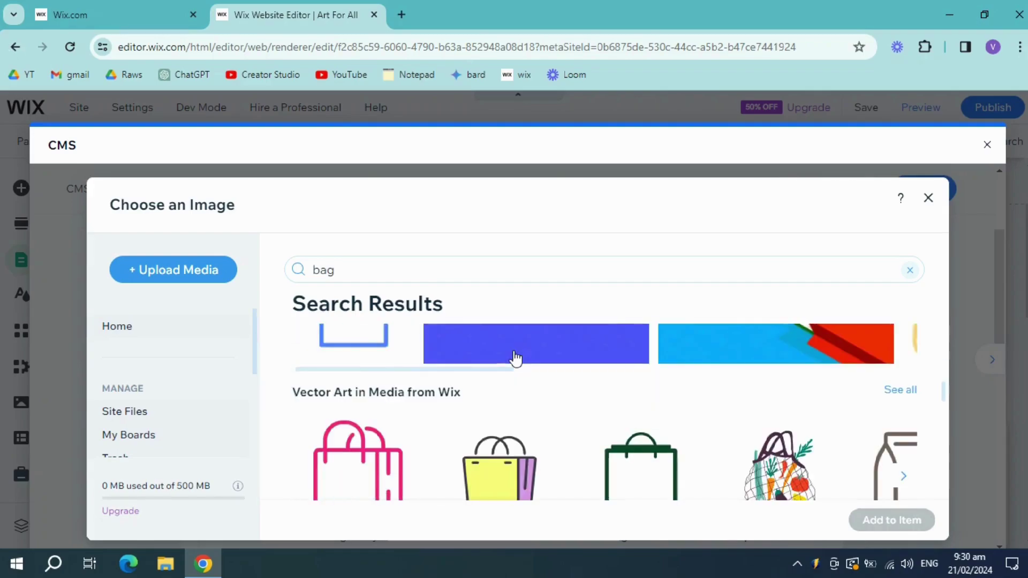
scroll(514, 354, up, 4)
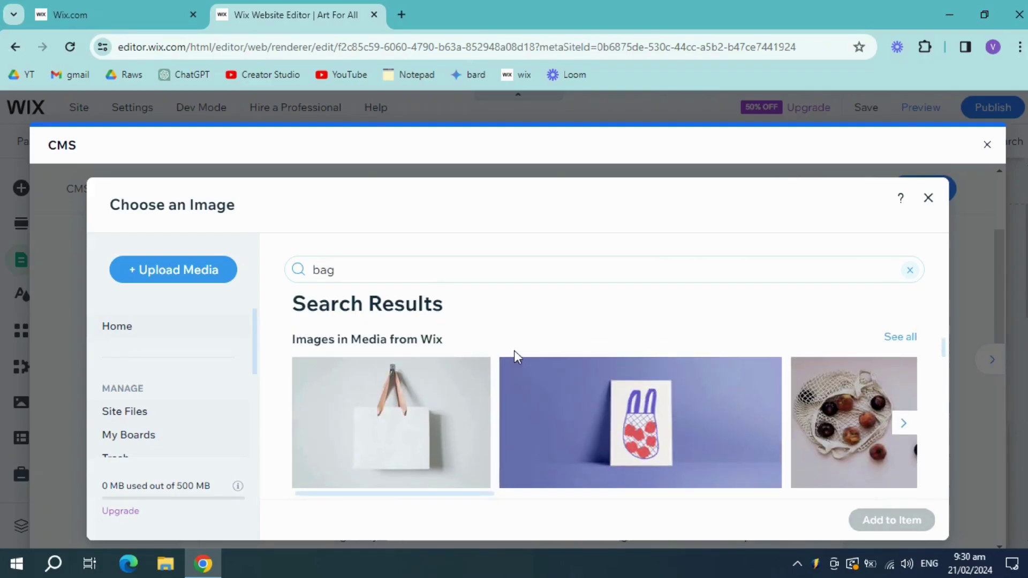
scroll(525, 447, down, 6)
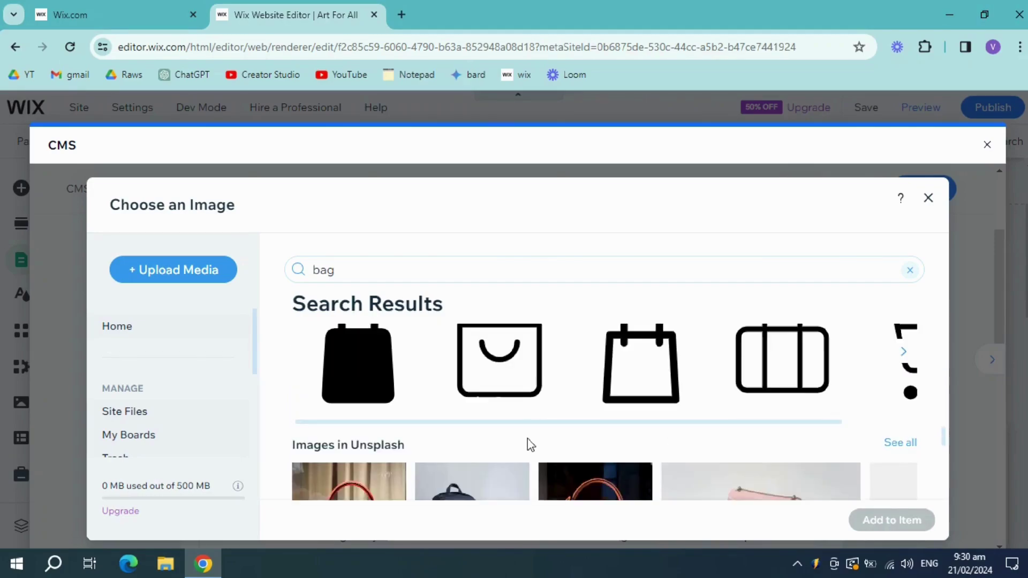
scroll(528, 438, up, 2)
click(338, 403)
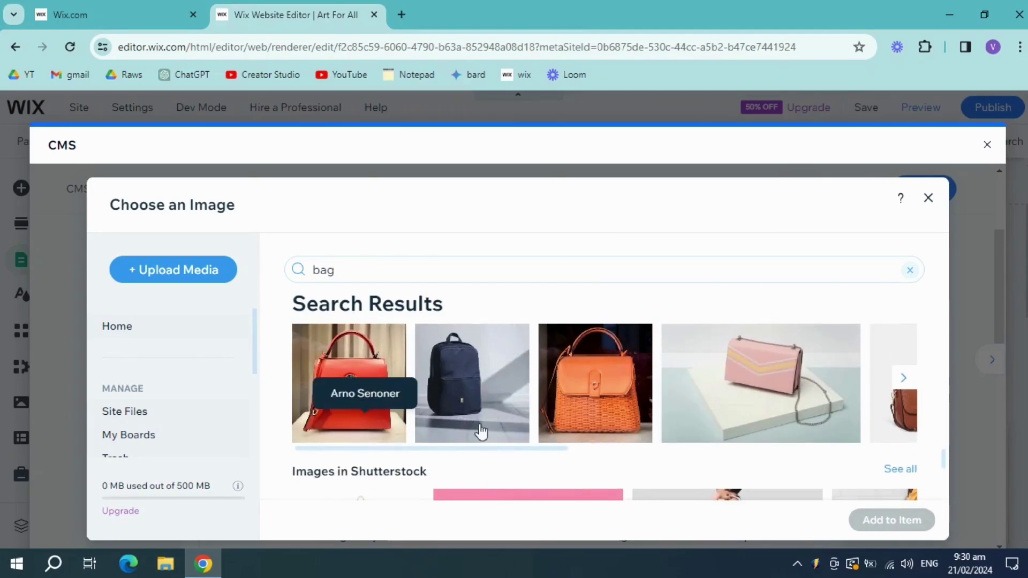
click(882, 524)
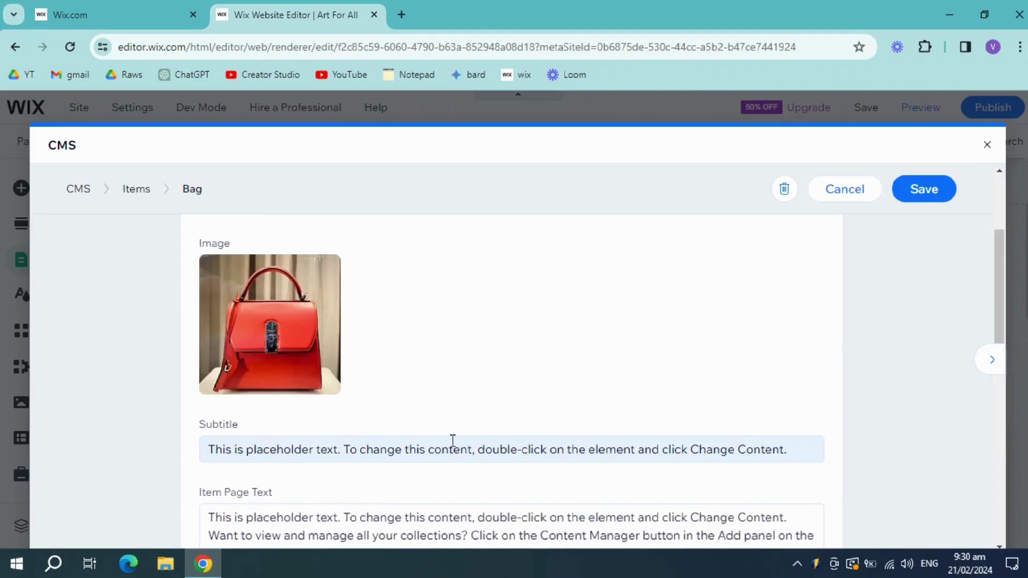
- Replace the Bag item's placeholder subtitle with "Bag for ladies"
scroll(514, 367, down, 4)
scroll(514, 367, up, 1)
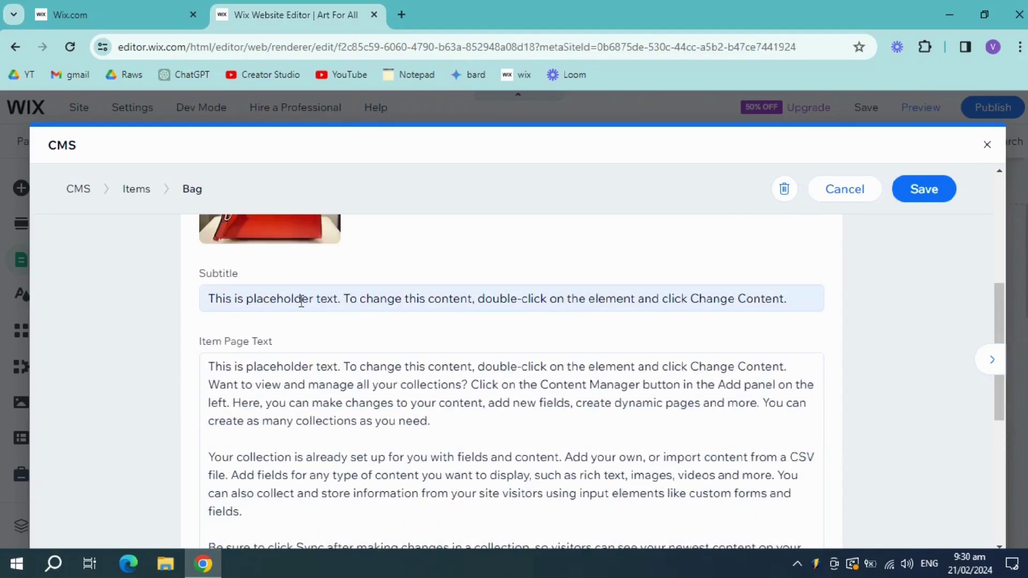
click(317, 300)
key(ctrl+a)
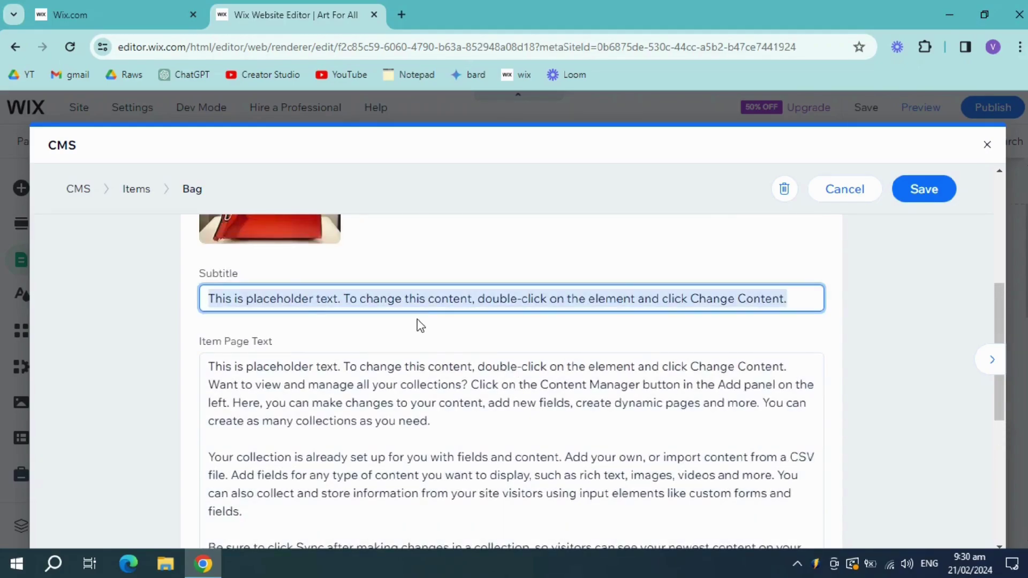
text(Bag for ladies)
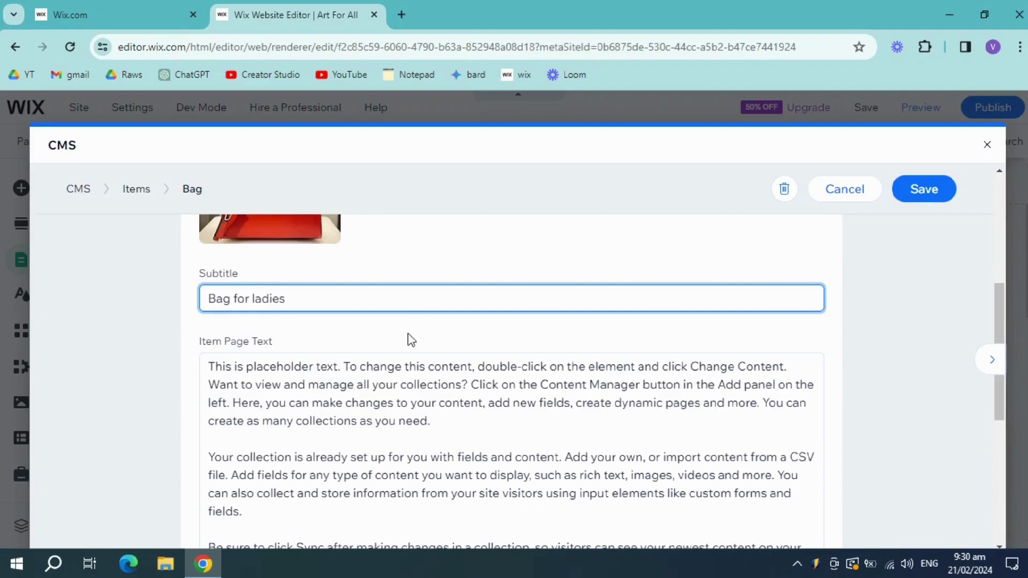
- Delete the first paragraph of the Bag item's Item Page Text and save the item
click(347, 442)
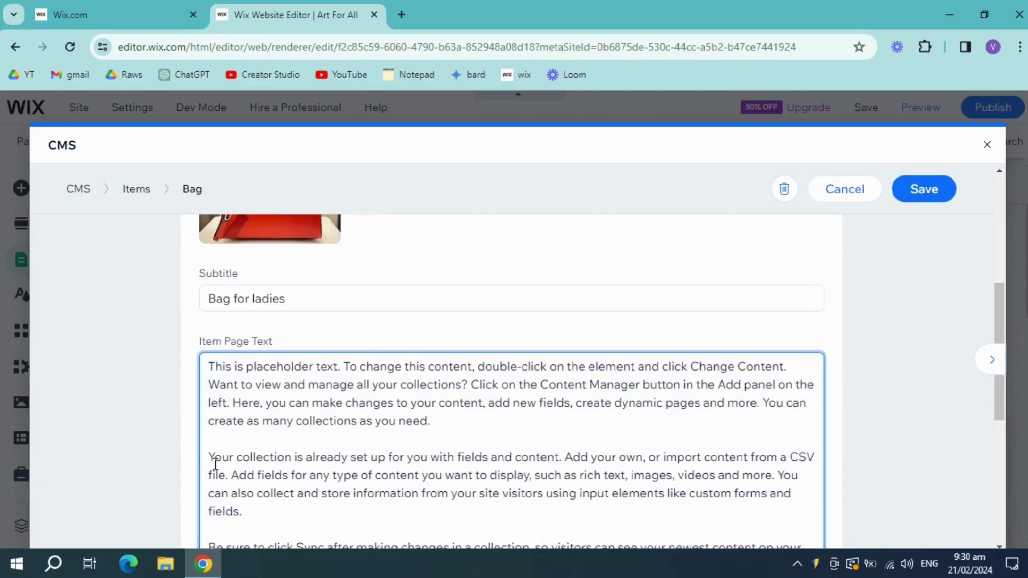
drag(212, 459, 210, 371)
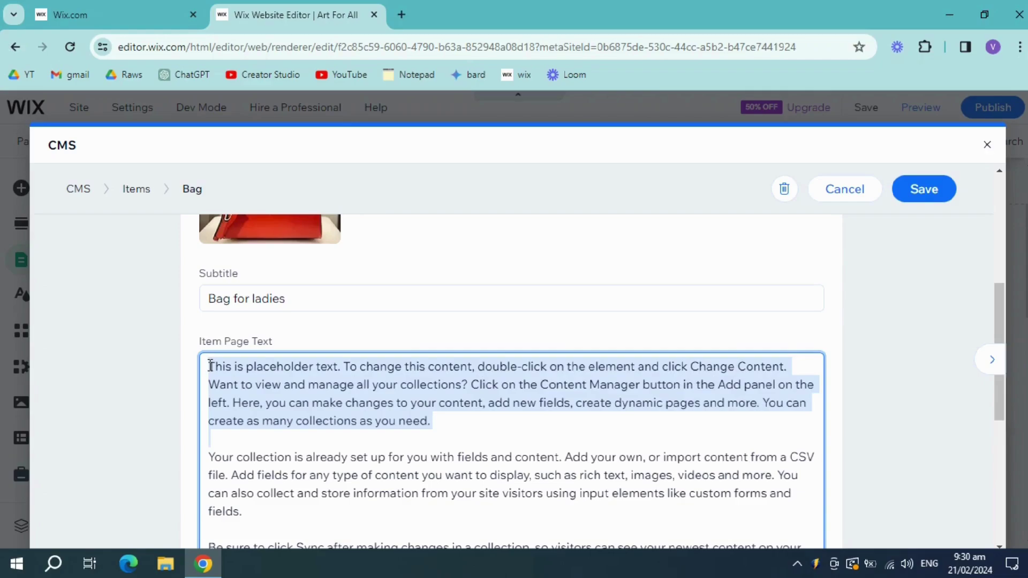
key(BackSpace)
scroll(900, 390, down, 5)
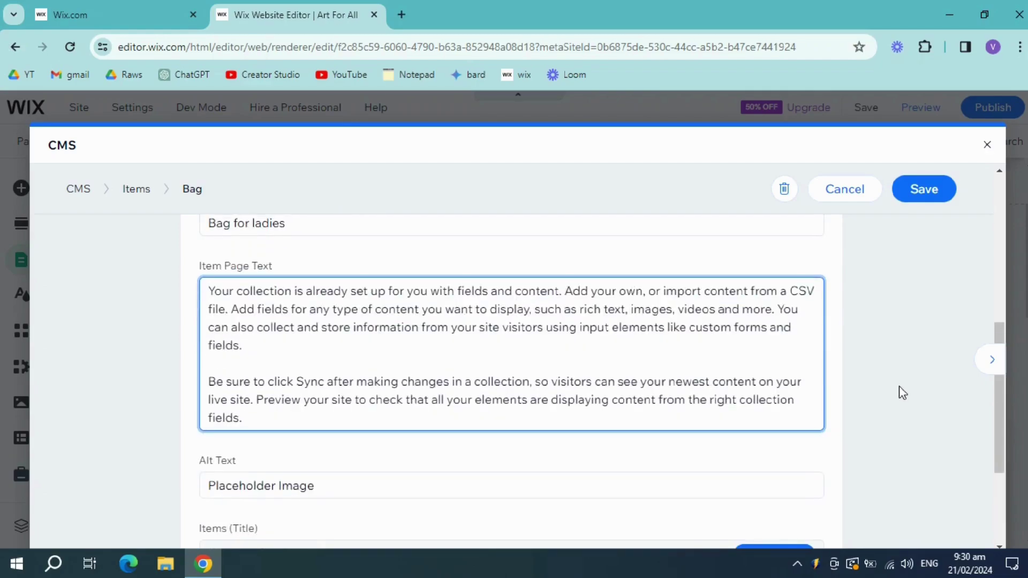
click(923, 191)
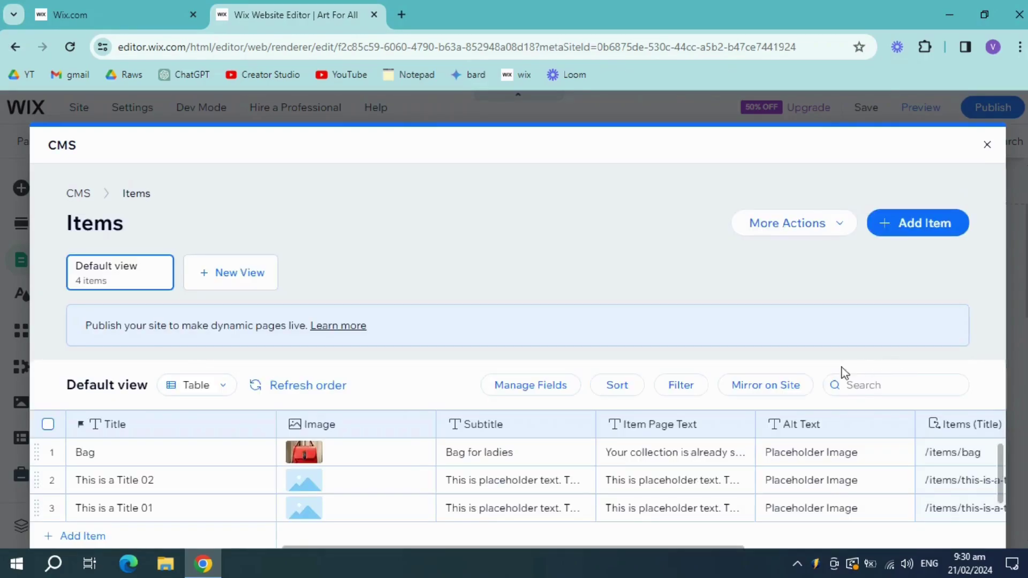
mouse_move(101, 452)
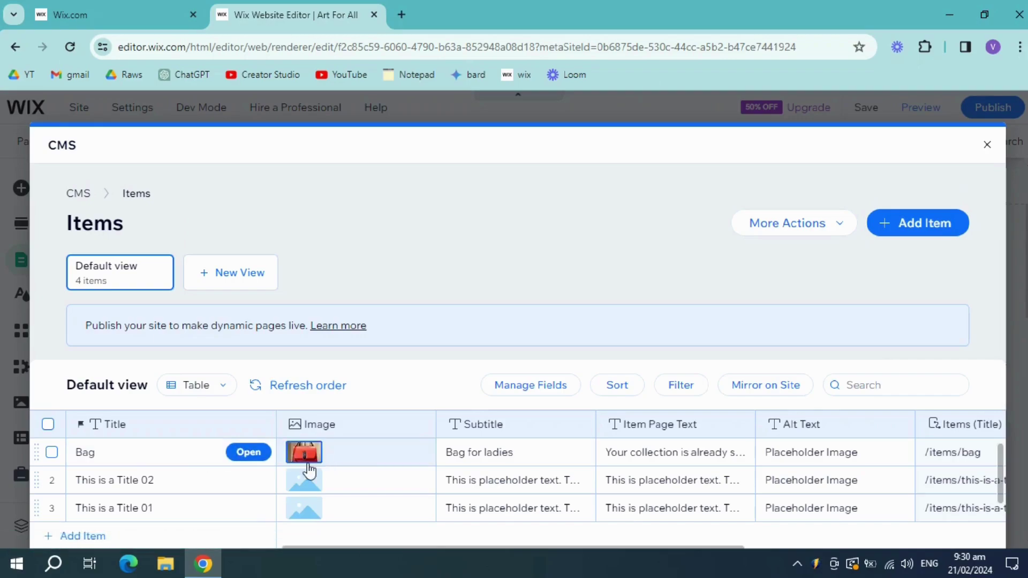
- Close the collection and check how the Bag item appears in the item list on the Items (All) page
click(987, 146)
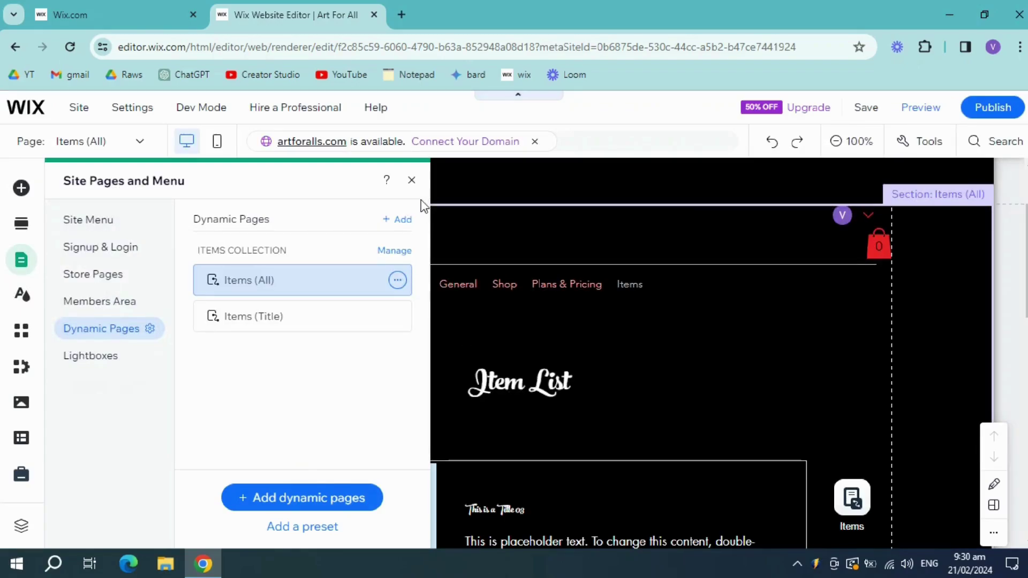
click(591, 395)
scroll(532, 393, down, 5)
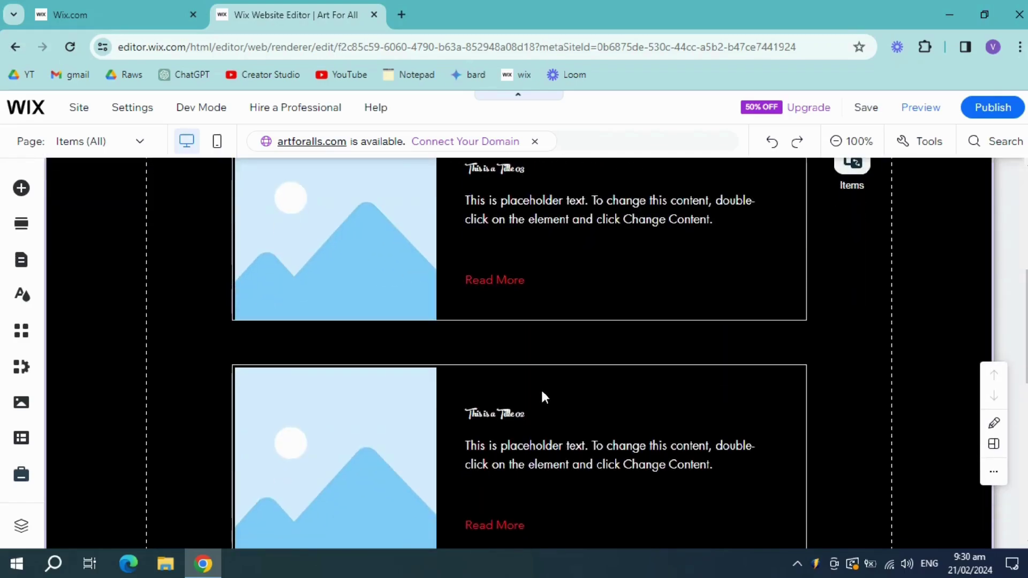
scroll(542, 396, up, 1)
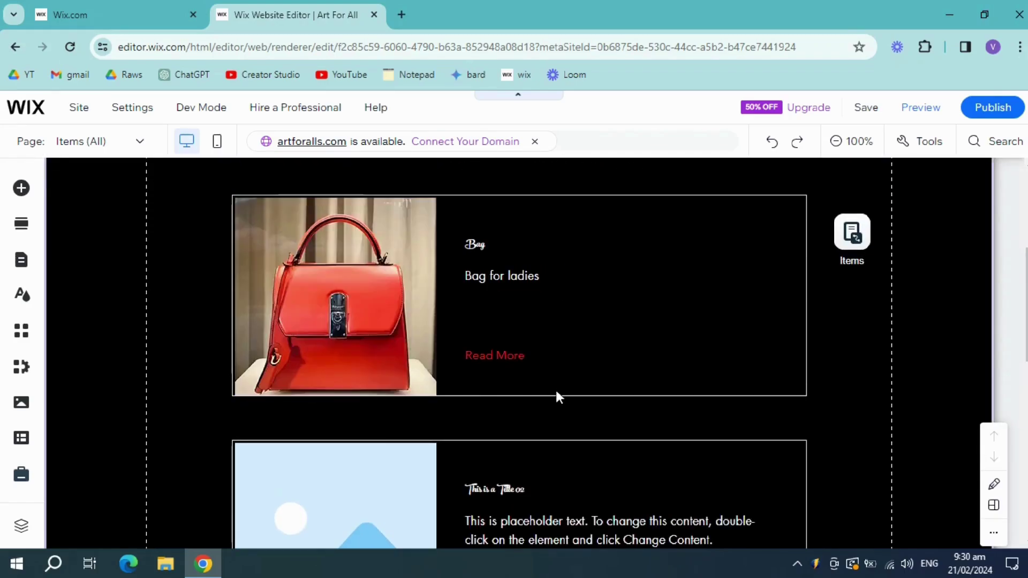
scroll(564, 320, up, 2)
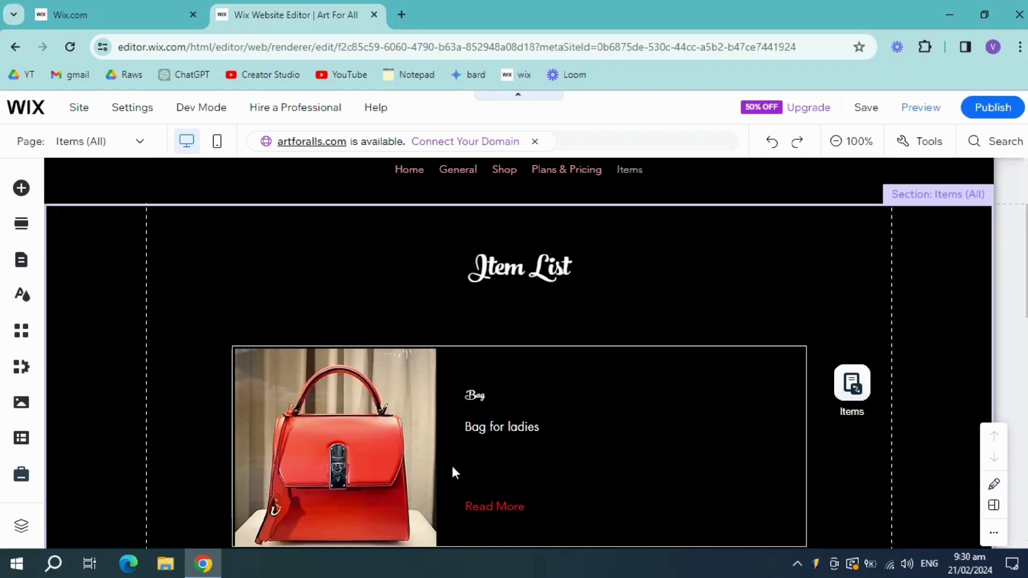
scroll(464, 462, down, 1)
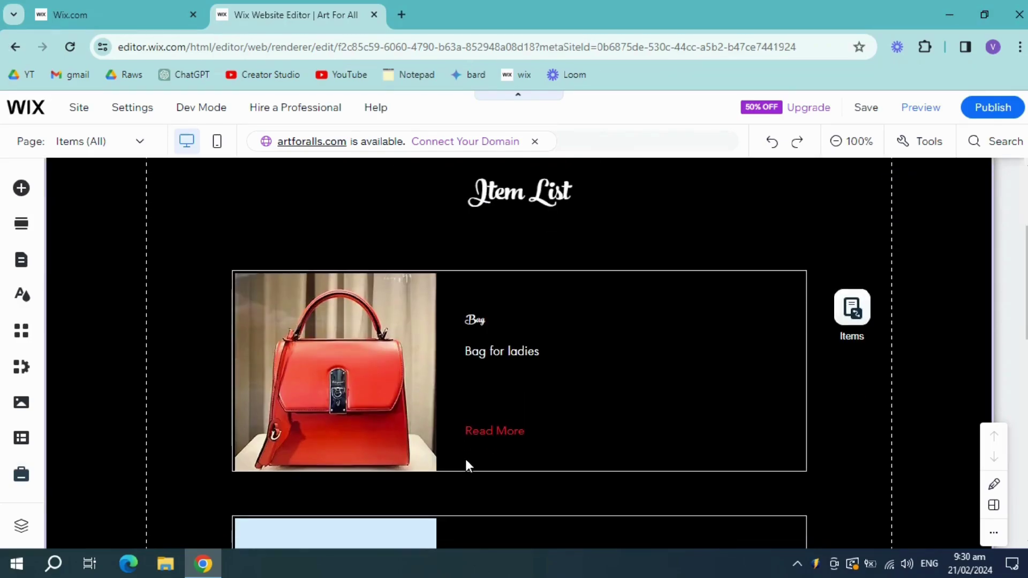
scroll(465, 460, down, 2)
scroll(557, 418, down, 3)
scroll(712, 428, up, 5)
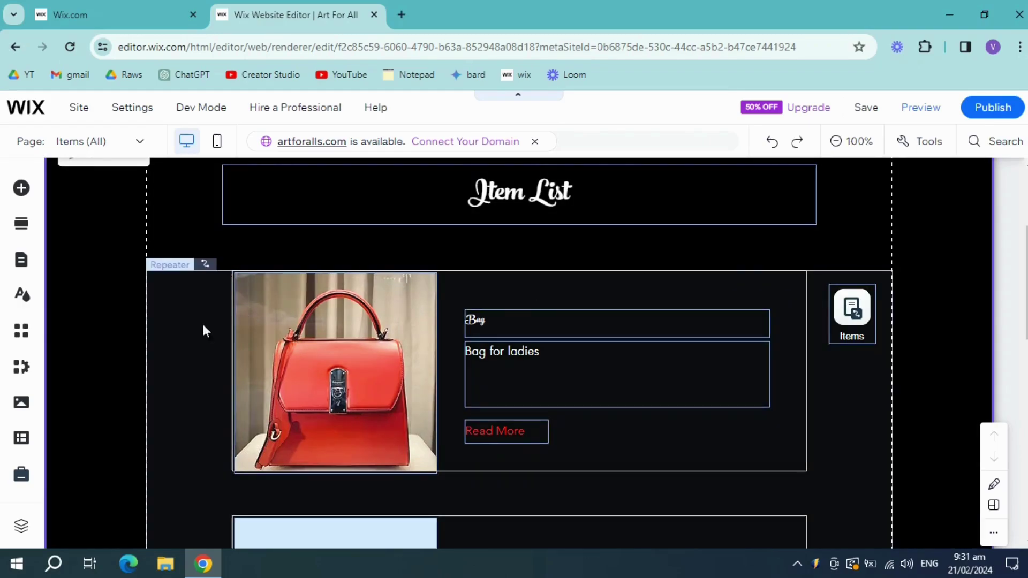
scroll(336, 355, up, 3)
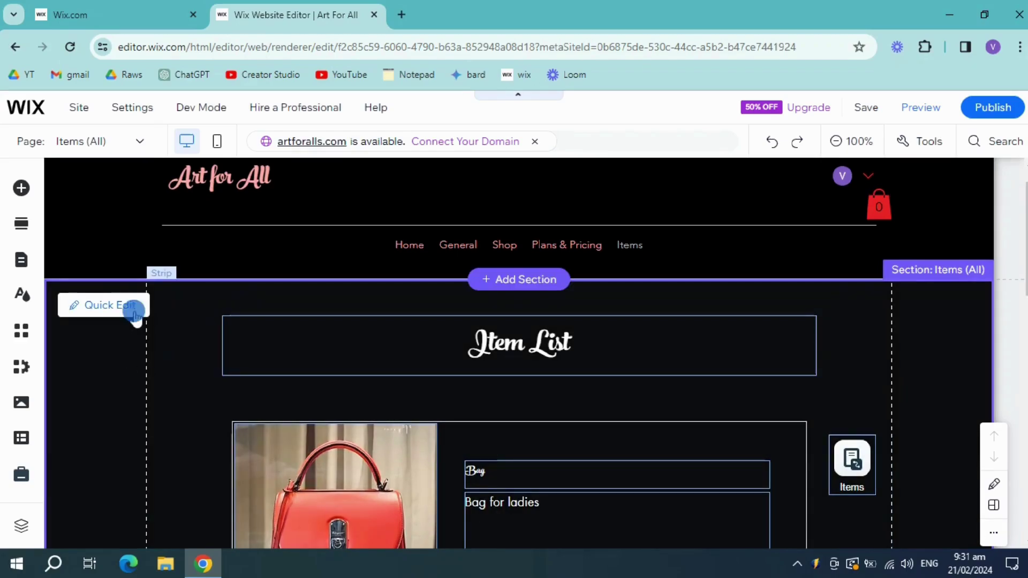
- Open Quick Edit for the Items (All) section and look through its backgrounds, title and repeater item fields
click(105, 305)
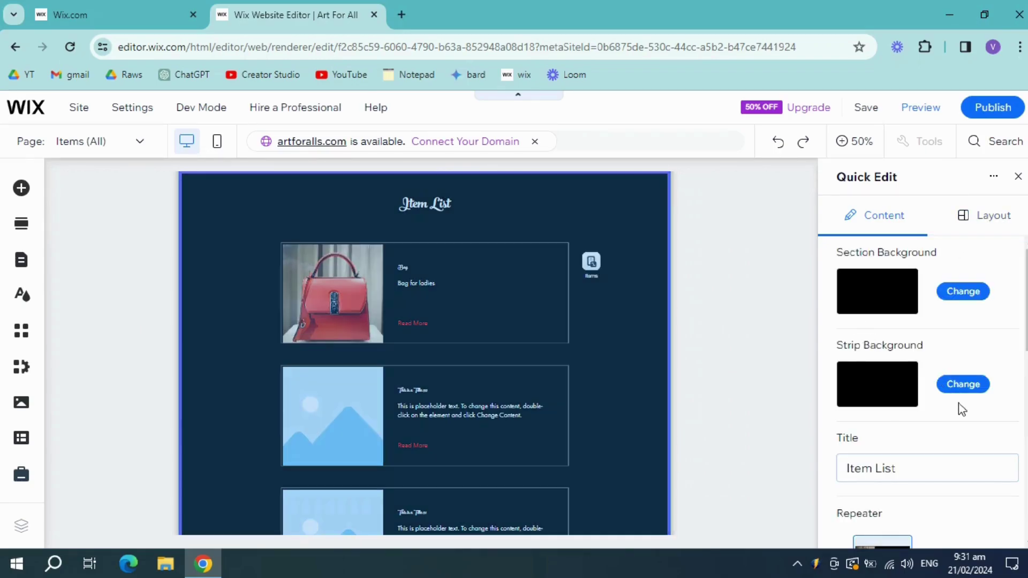
scroll(943, 428, down, 3)
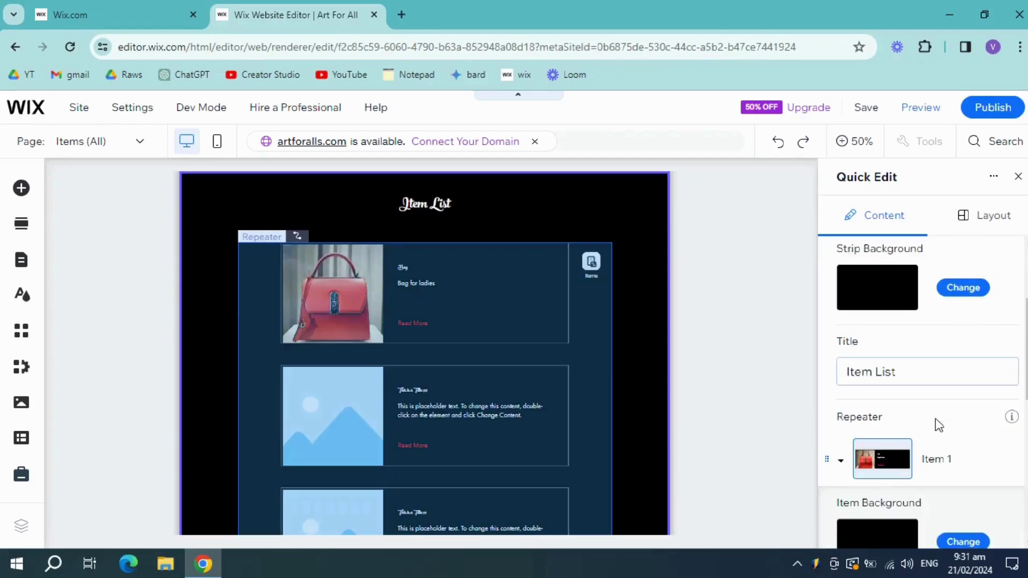
scroll(937, 450, down, 4)
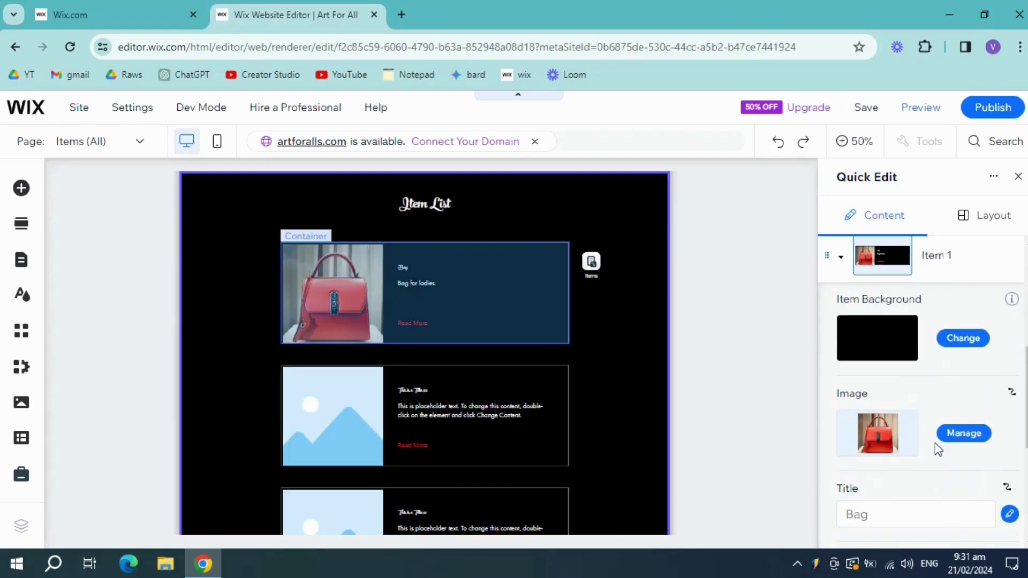
scroll(927, 387, down, 4)
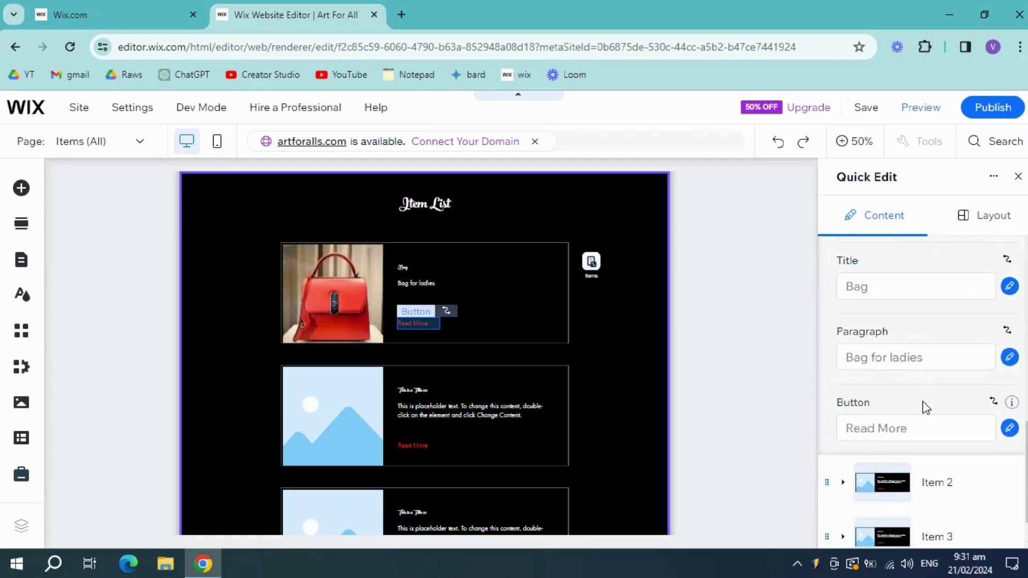
scroll(913, 428, down, 1)
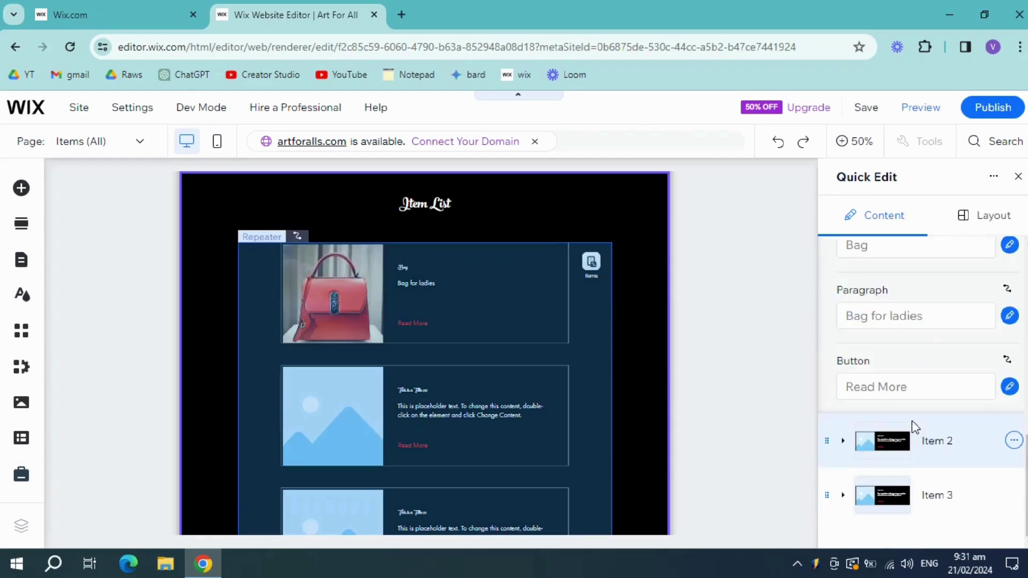
click(844, 441)
scroll(899, 431, down, 3)
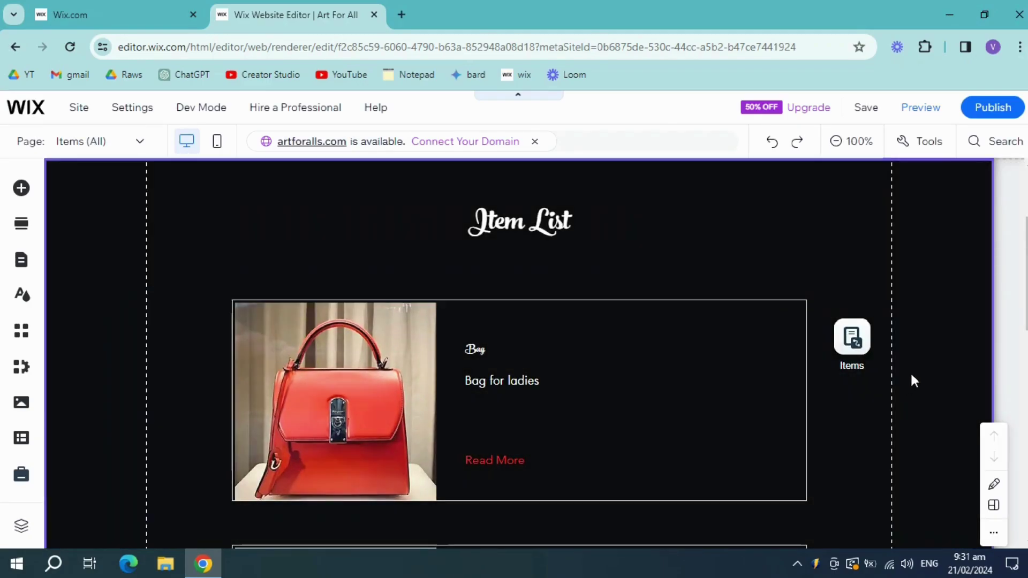
- Open the content of the page's Items dataset, switch its default view to the Gallery layout and close it
scroll(785, 413, down, 8)
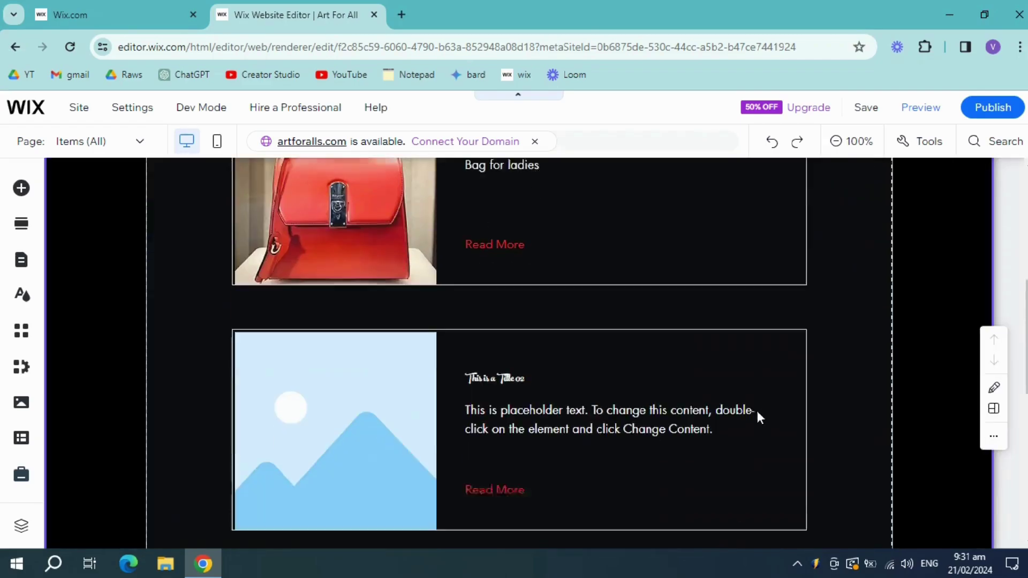
scroll(956, 361, up, 6)
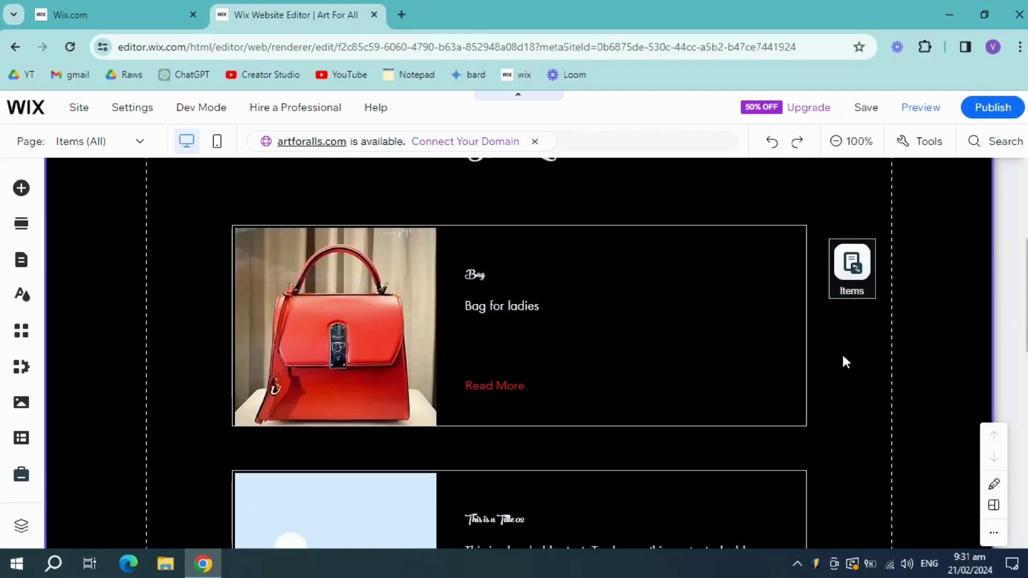
click(846, 361)
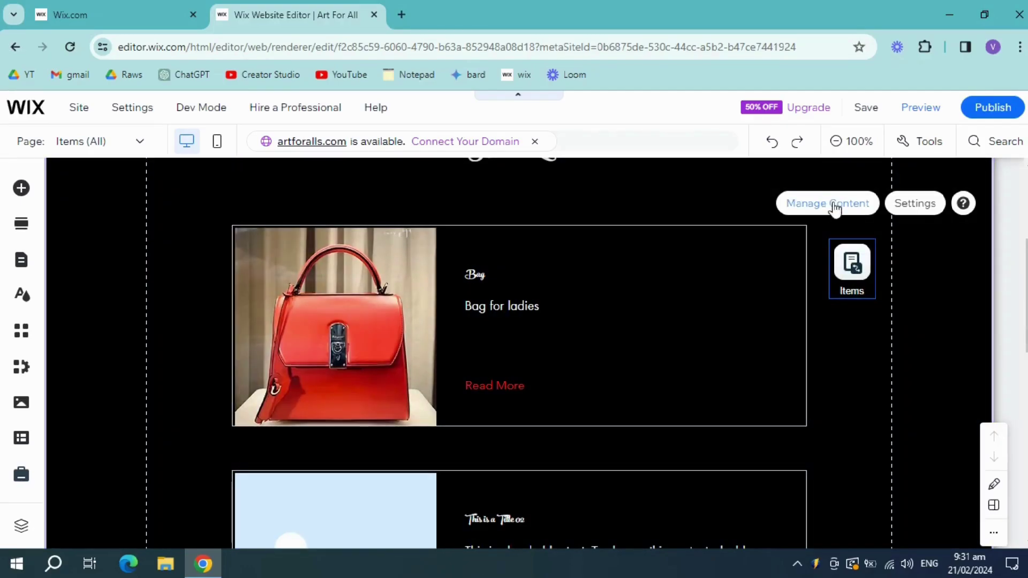
click(832, 204)
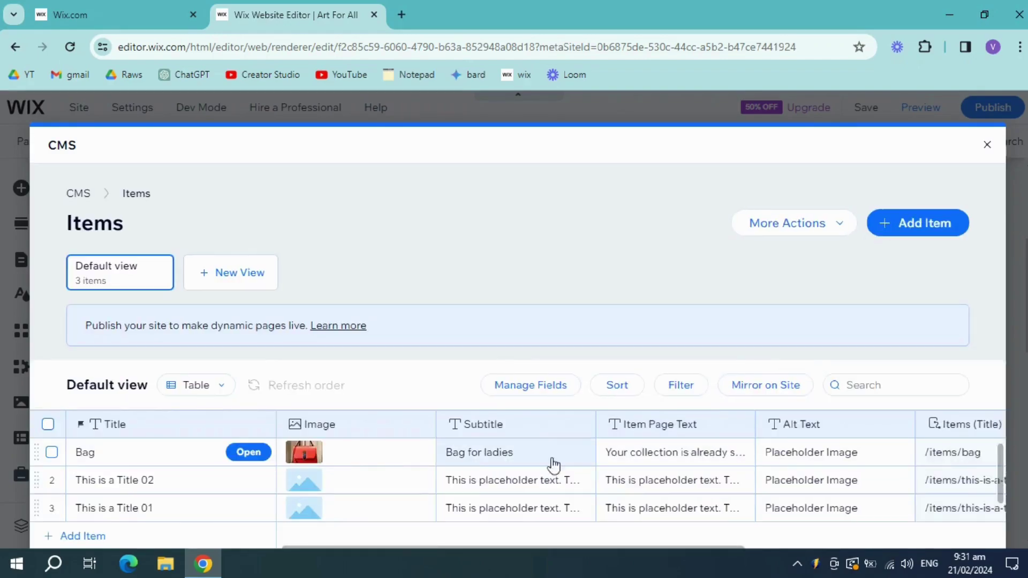
click(221, 389)
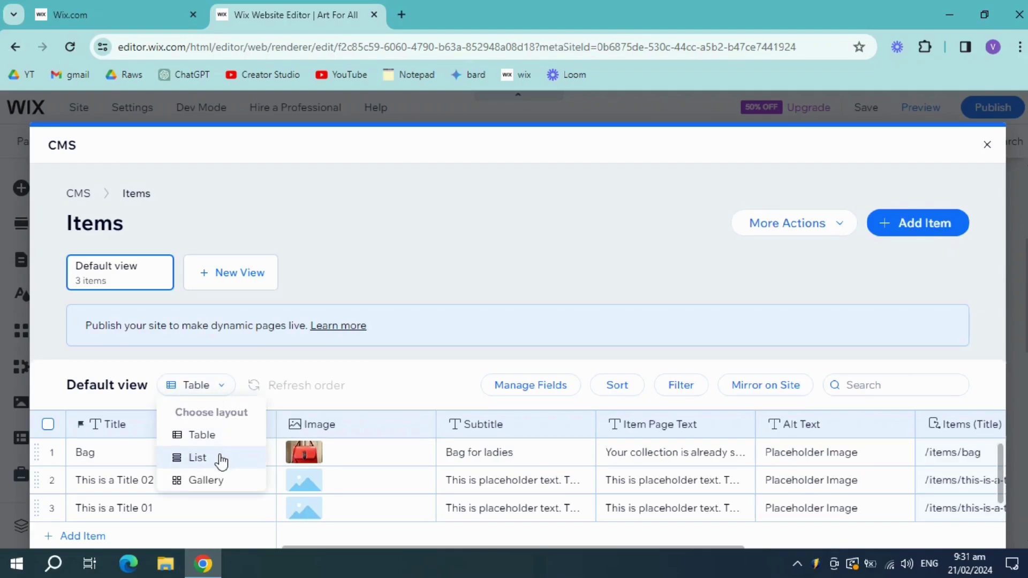
click(227, 480)
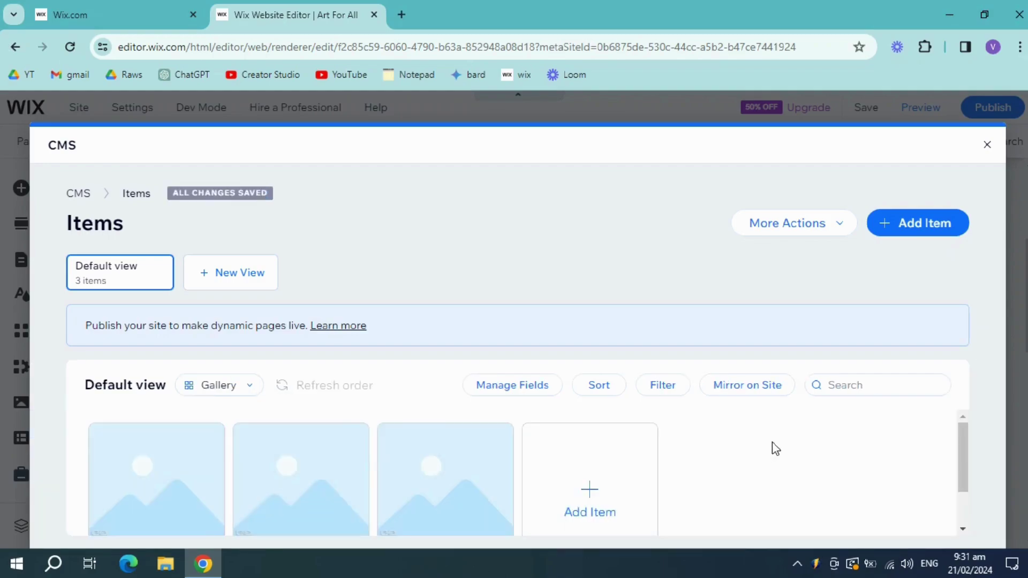
scroll(682, 449, up, 2)
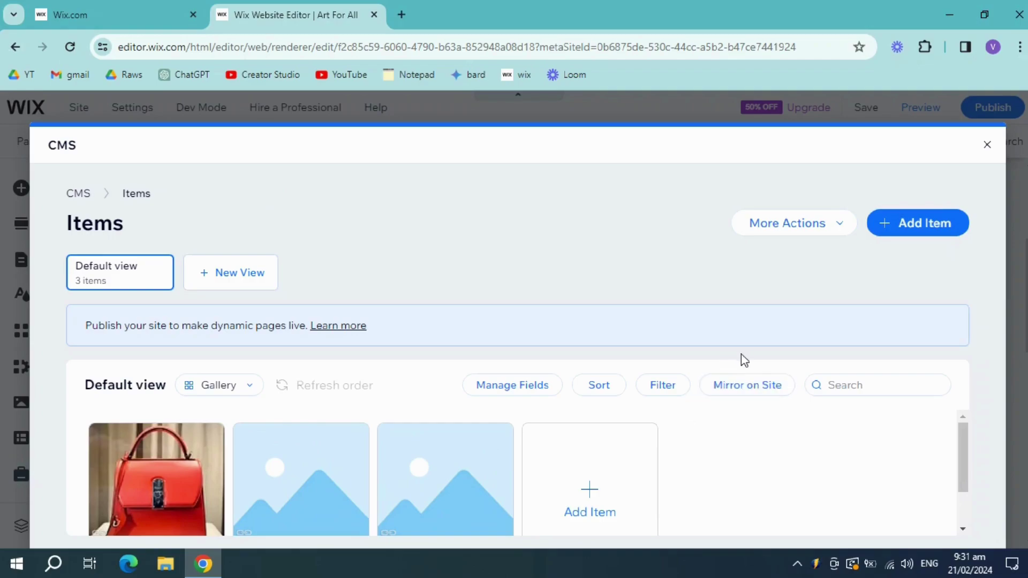
click(987, 144)
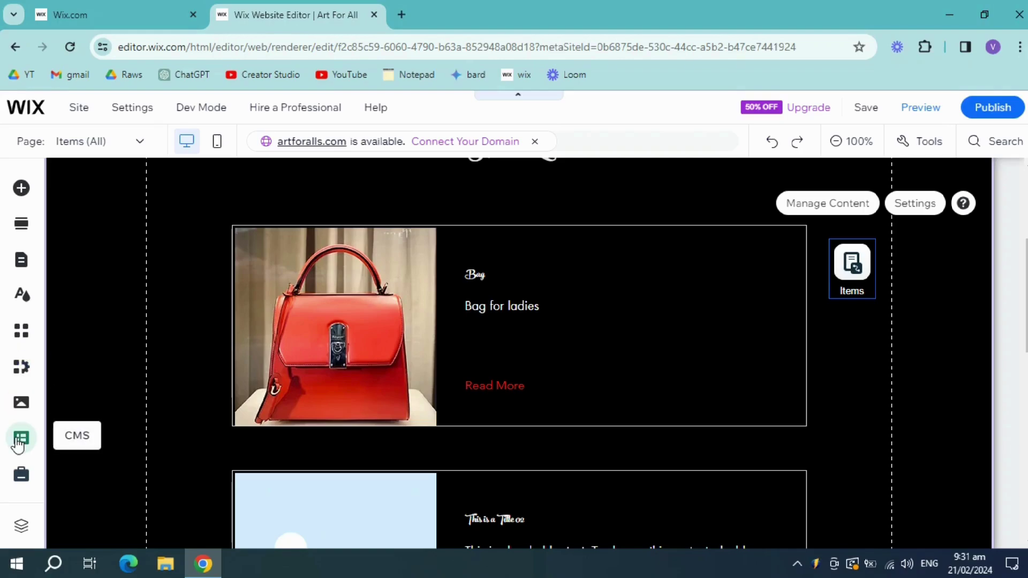
- Open the site's CMS overview and view the list of collections
click(20, 440)
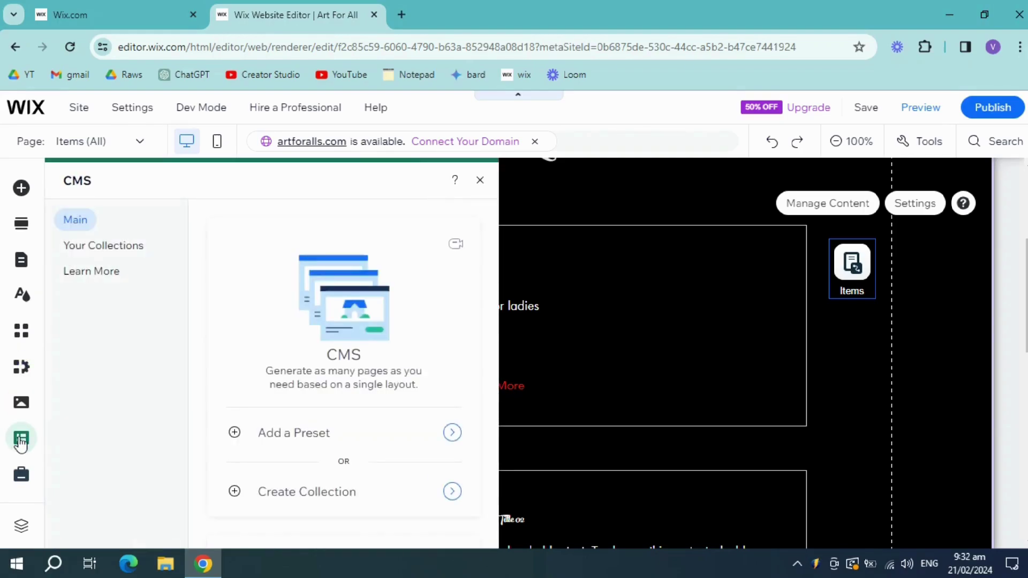
scroll(360, 395, down, 3)
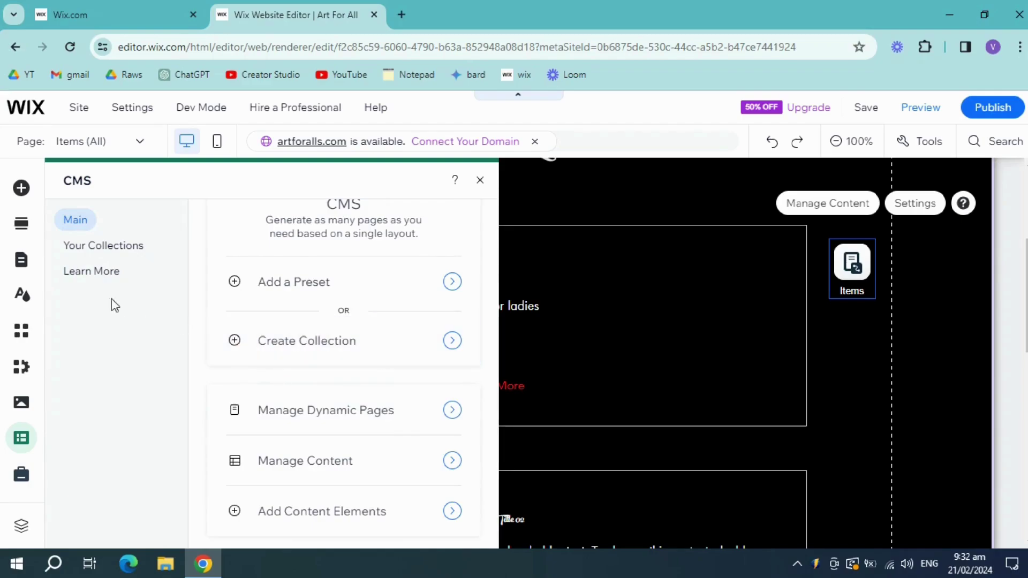
click(118, 246)
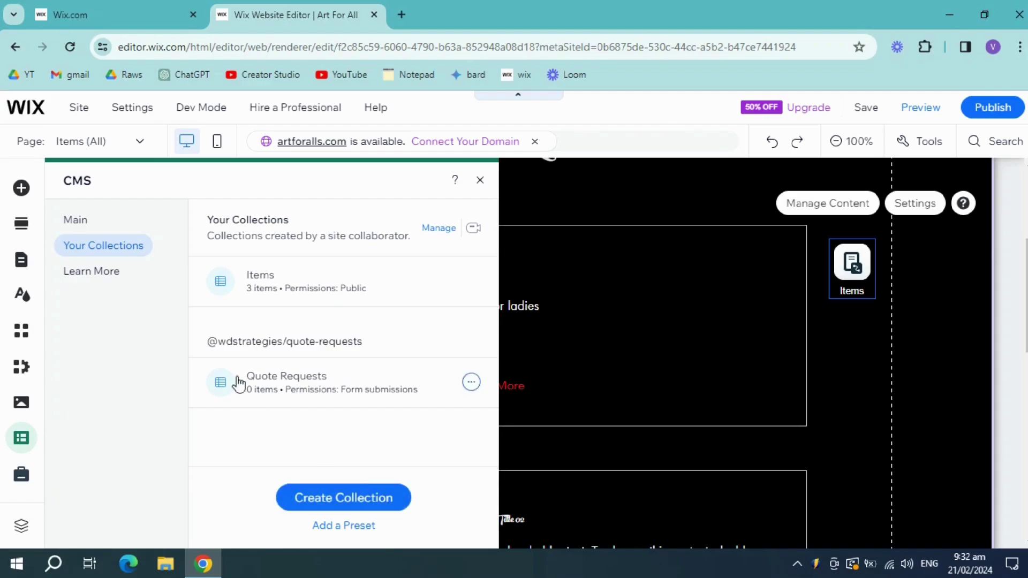
- Go from the CMS overview to dynamic page management and view the options available for the Items (All) page
click(81, 220)
scroll(408, 421, down, 3)
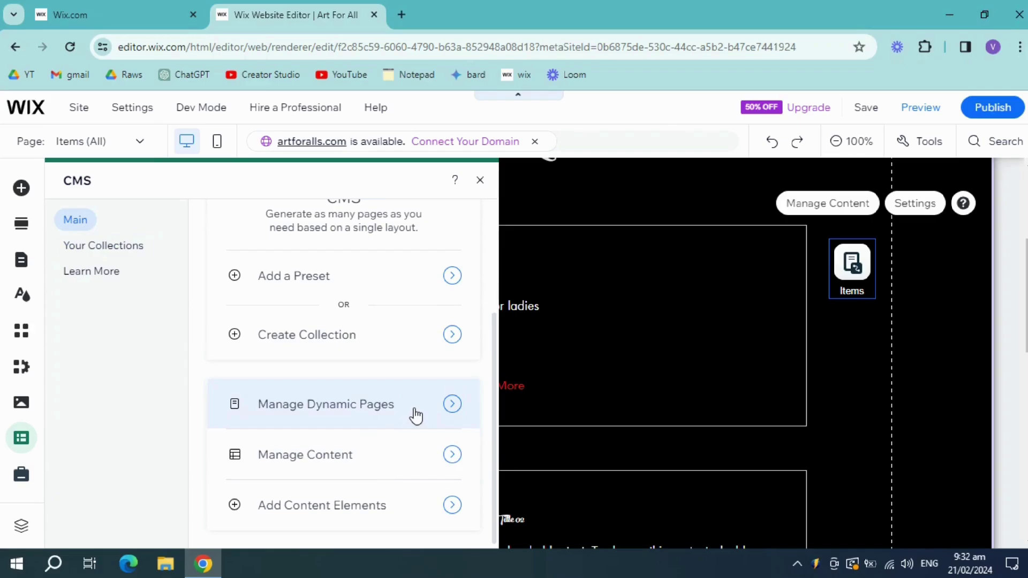
click(453, 407)
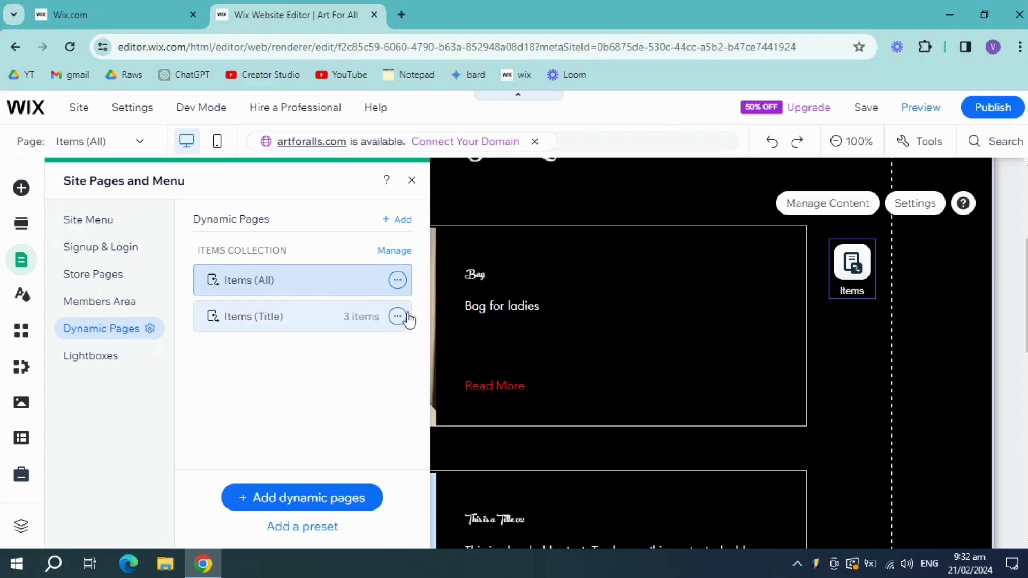
click(398, 282)
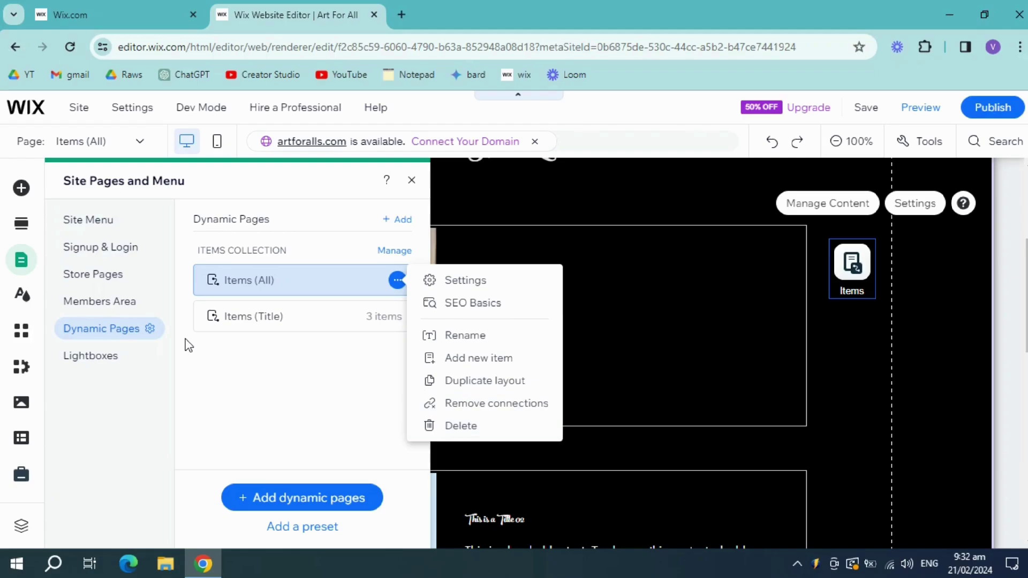
click(22, 444)
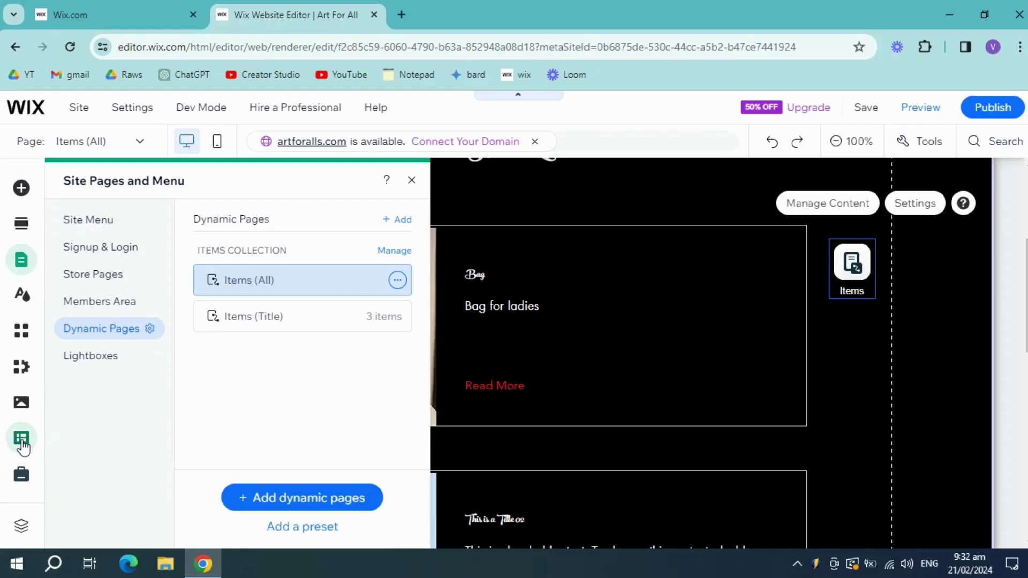
- View the Items collection through the CMS content management, then close it and view the collection's additional options
click(22, 440)
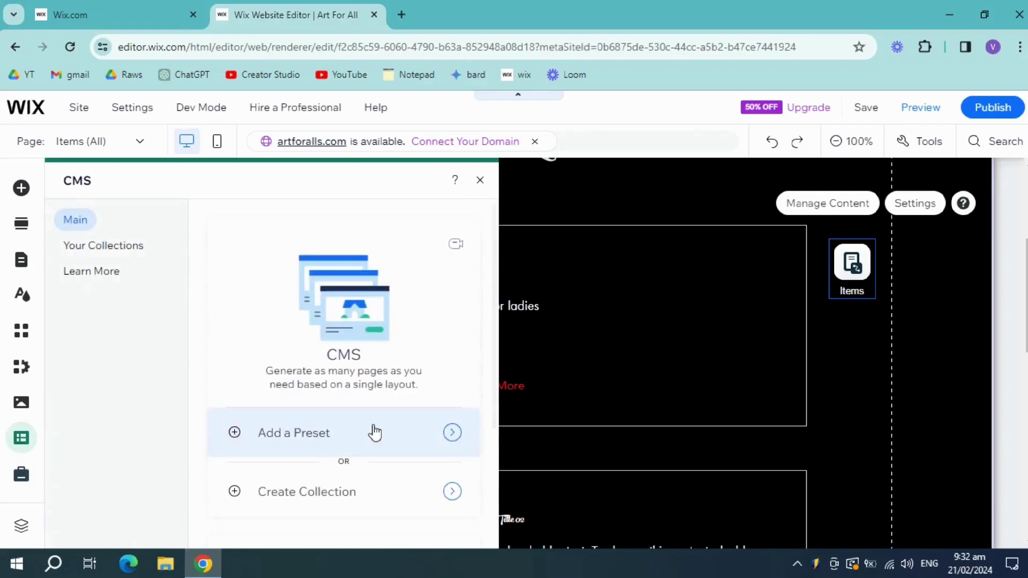
scroll(393, 432, down, 3)
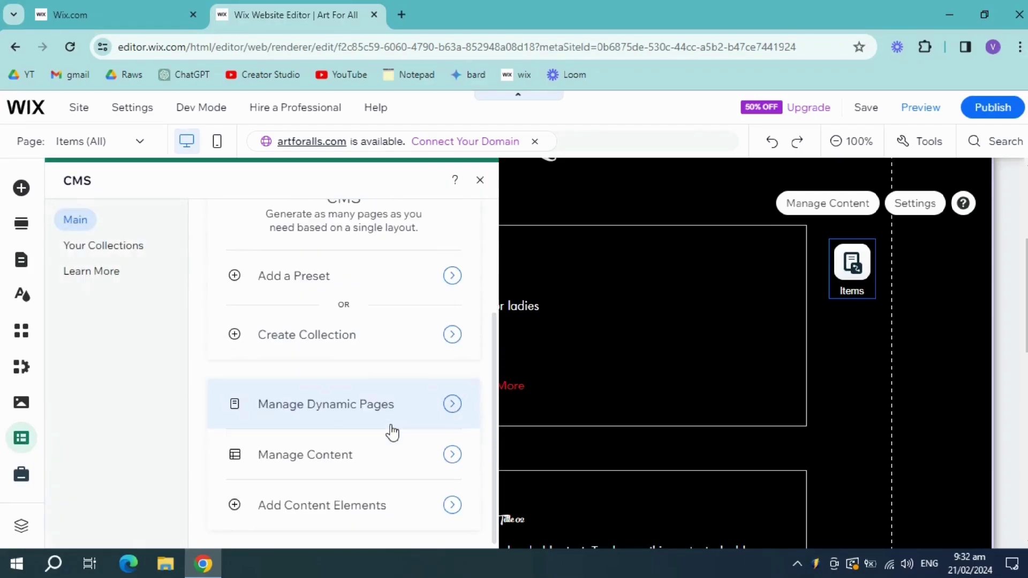
click(453, 454)
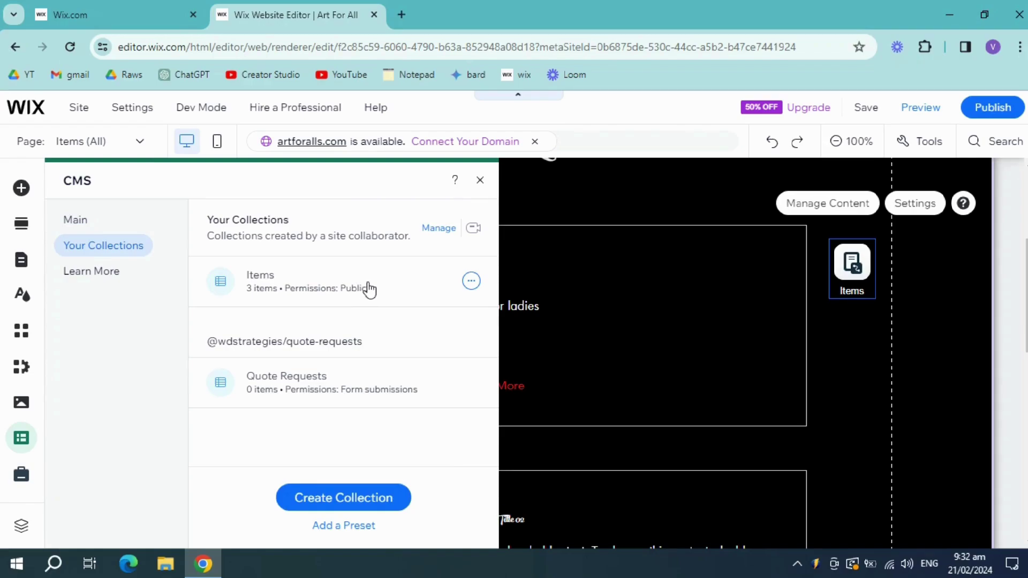
click(424, 289)
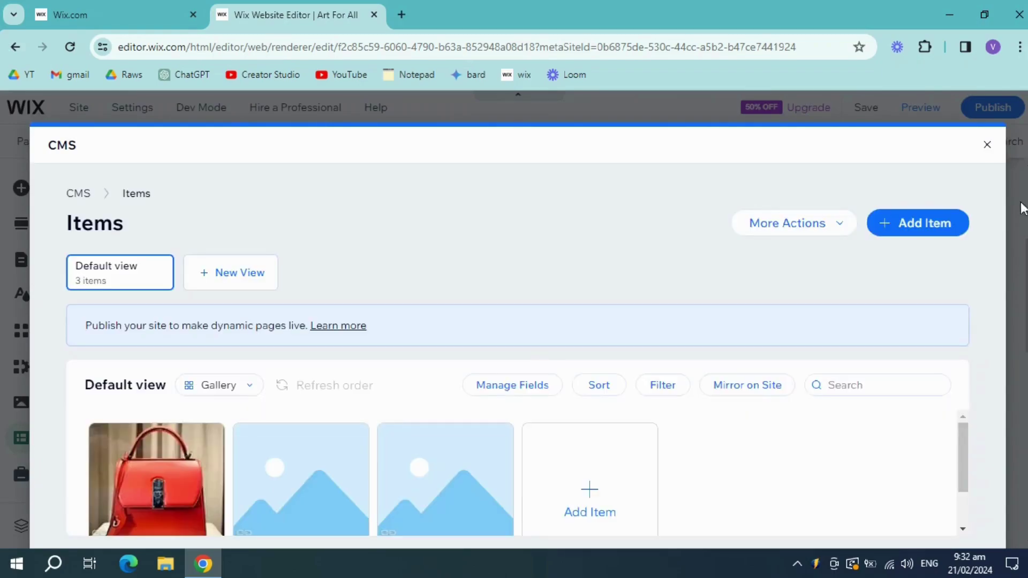
click(987, 145)
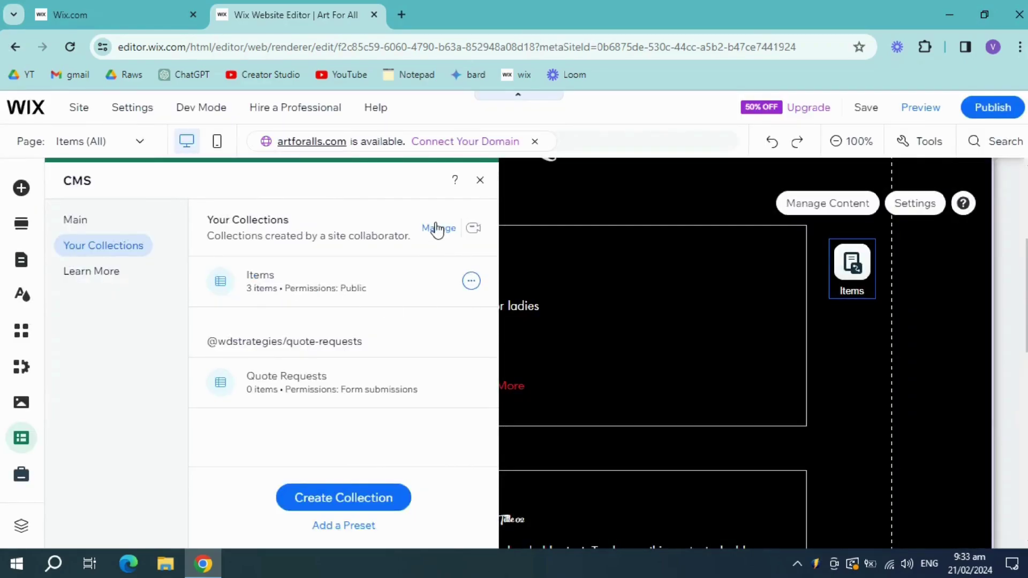
click(472, 282)
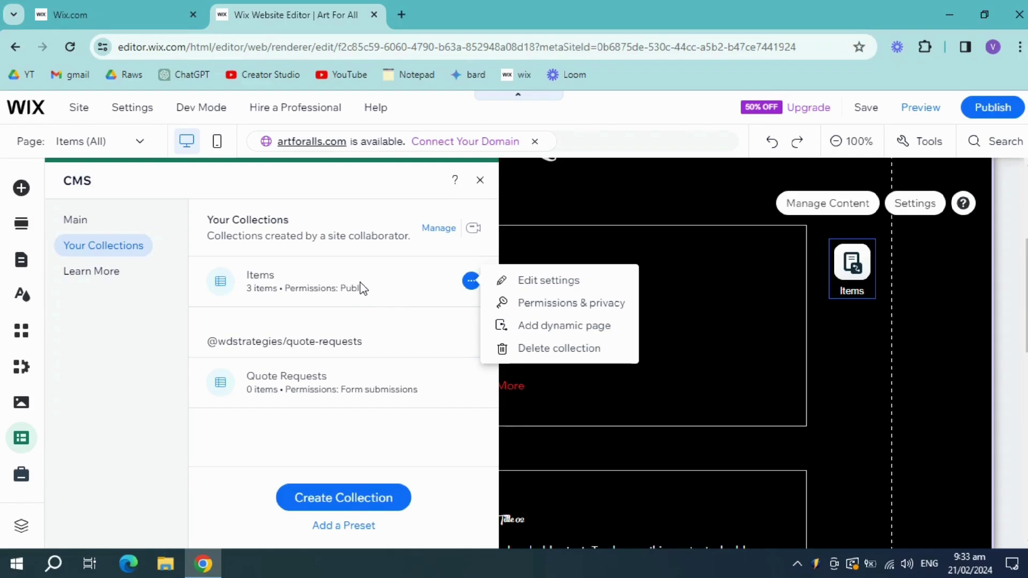
click(77, 224)
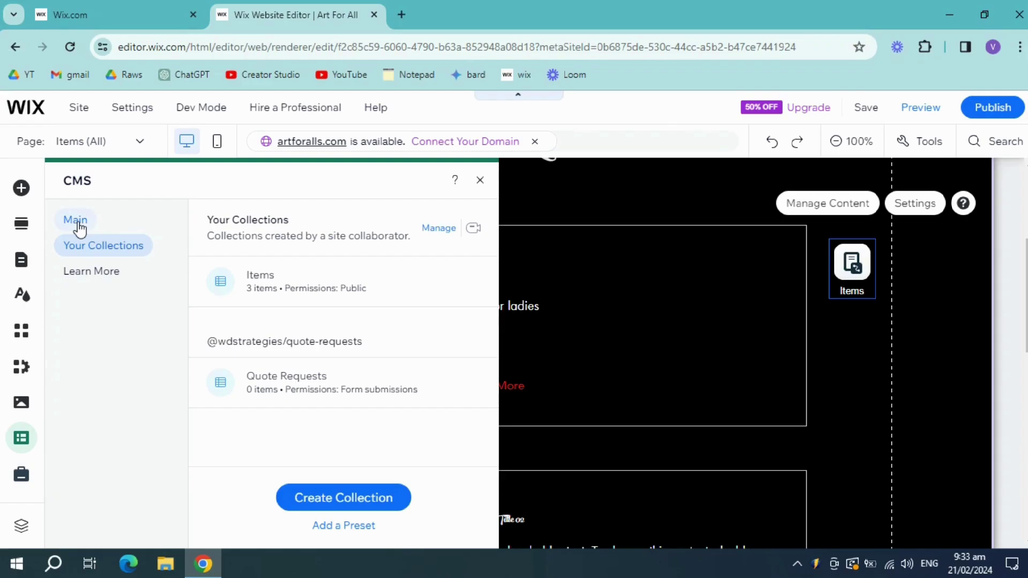
- From the CMS overview's content elements, add a Rich content element to the Items (All) page
click(78, 221)
scroll(321, 343, down, 3)
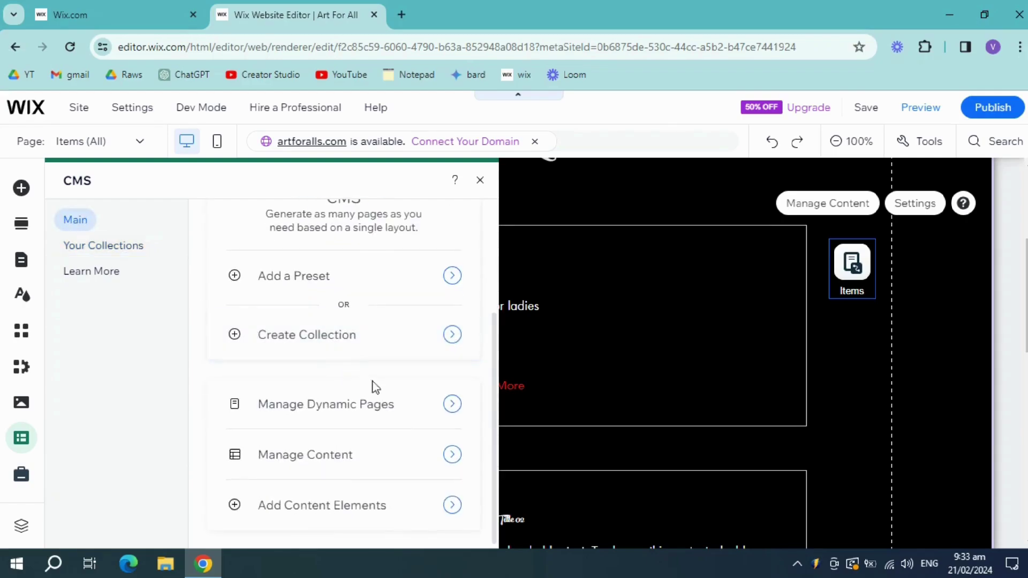
click(454, 507)
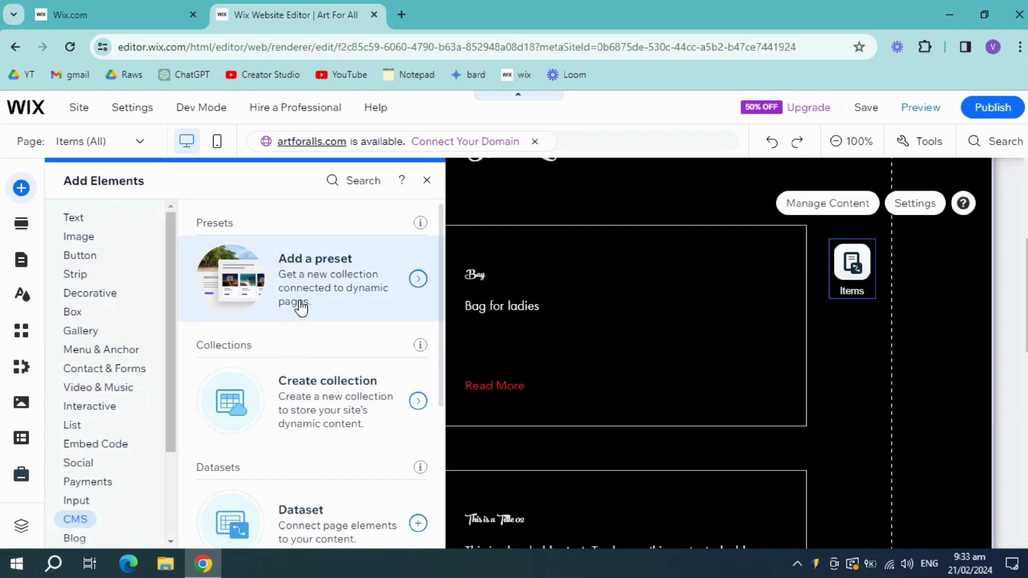
scroll(337, 418, down, 4)
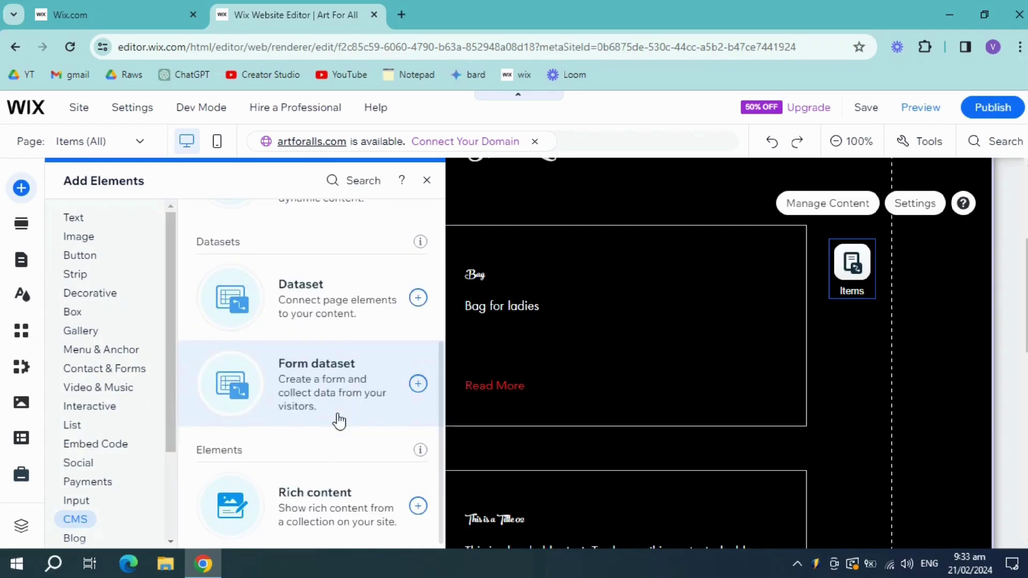
scroll(615, 414, down, 2)
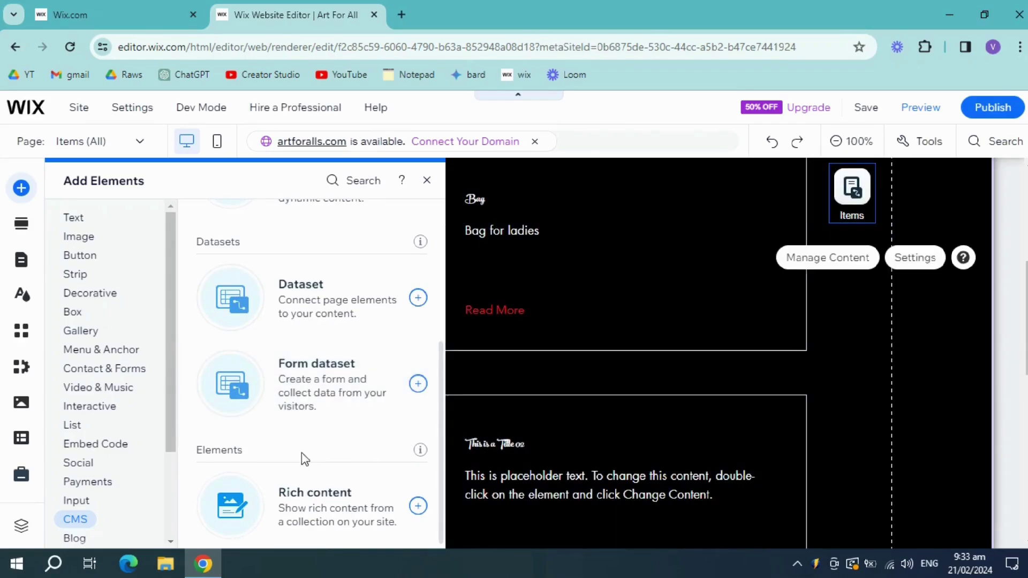
scroll(590, 428, down, 5)
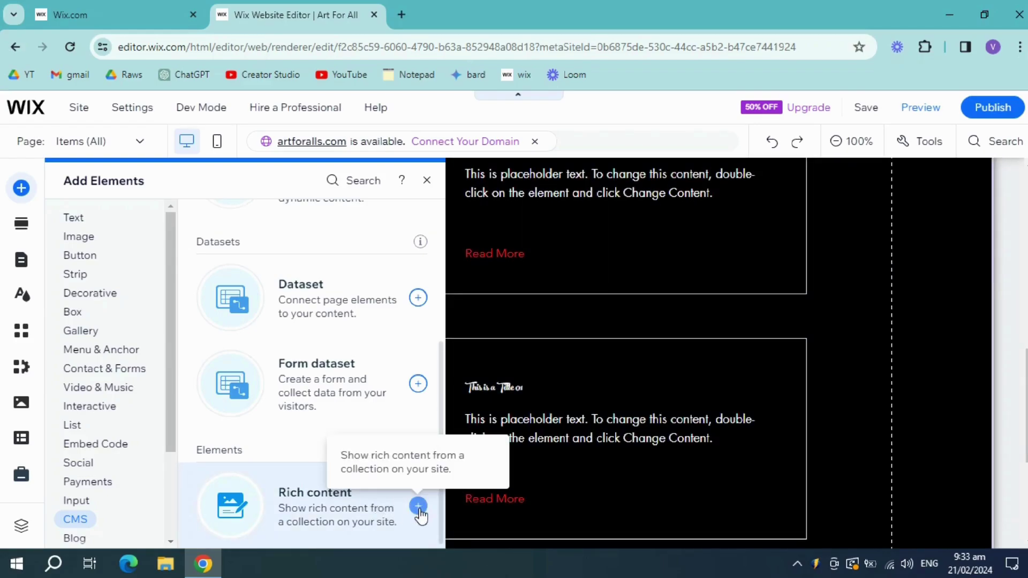
click(418, 507)
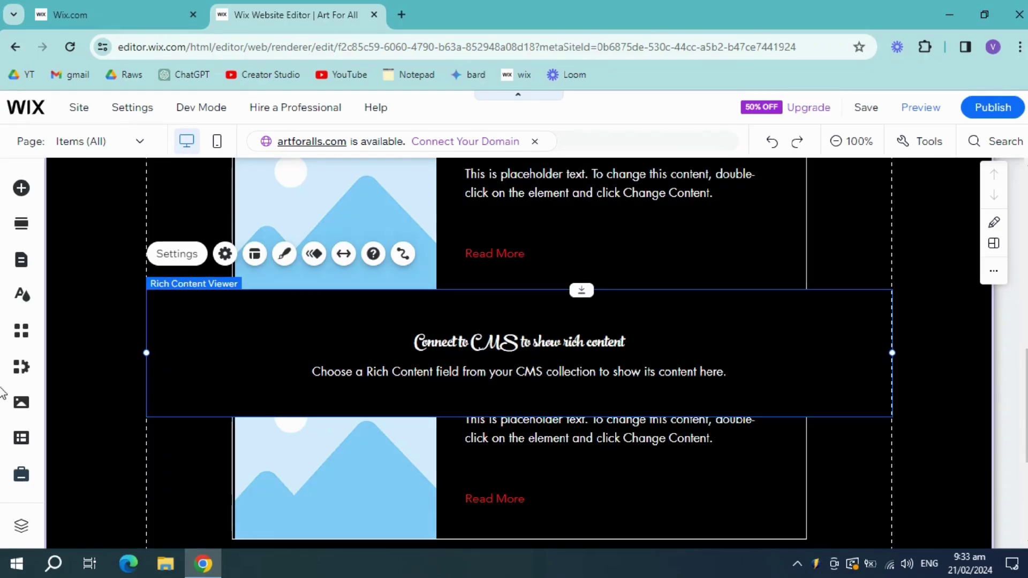
- View the CMS overview and the list of collections, and check the rich content viewer's content length settings before closing them
click(21, 441)
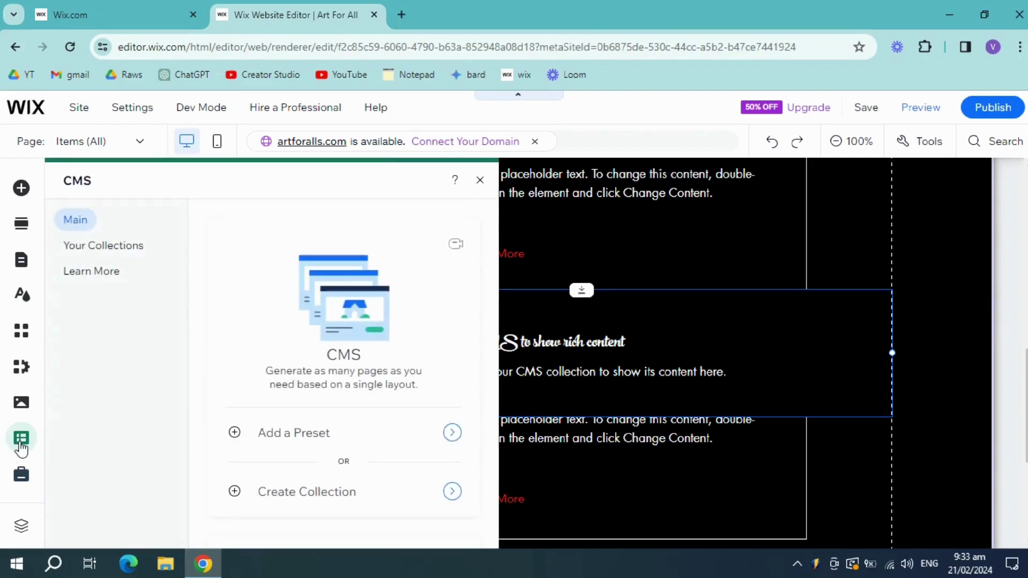
scroll(294, 369, down, 3)
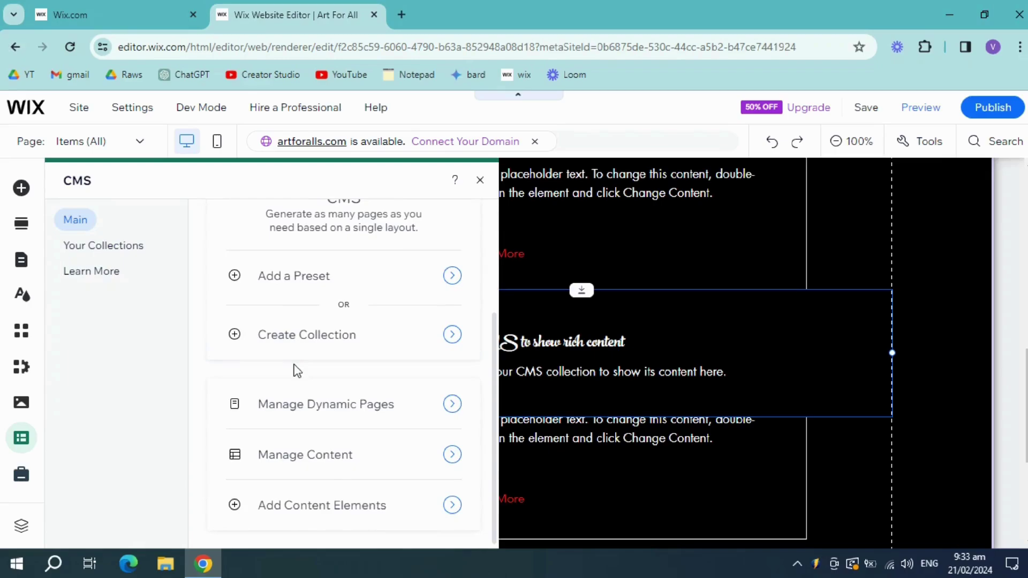
click(85, 244)
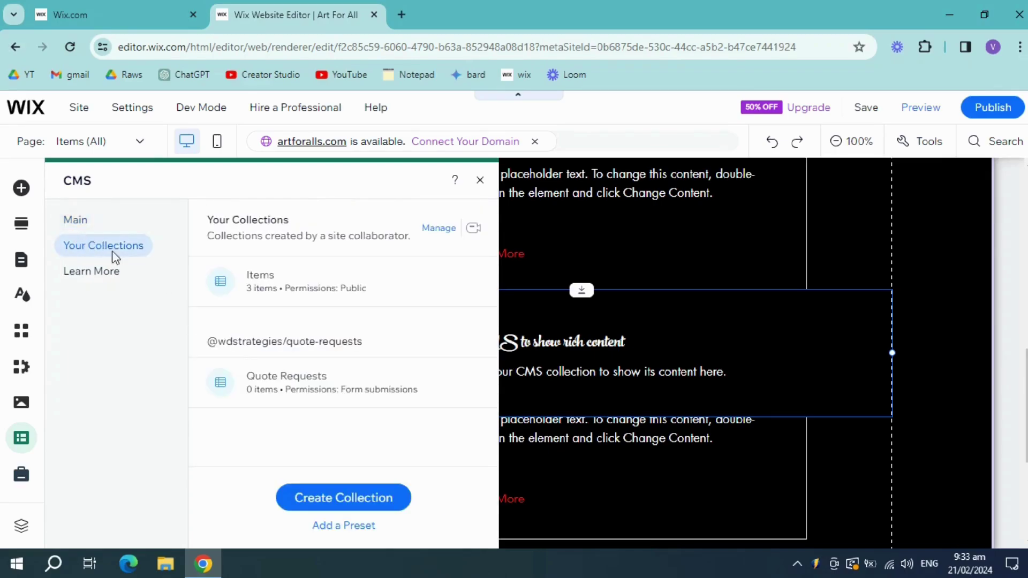
click(652, 314)
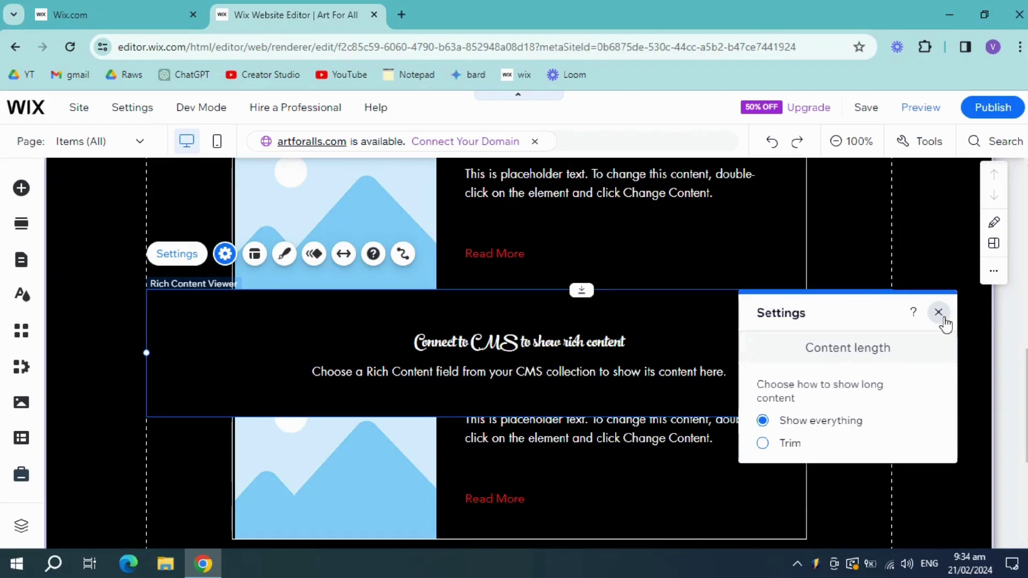
click(939, 312)
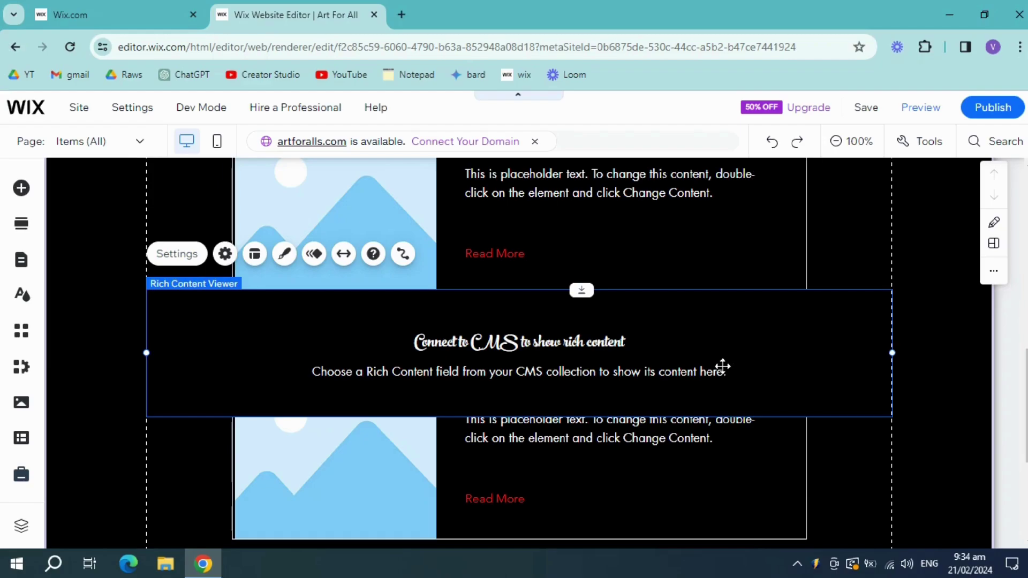